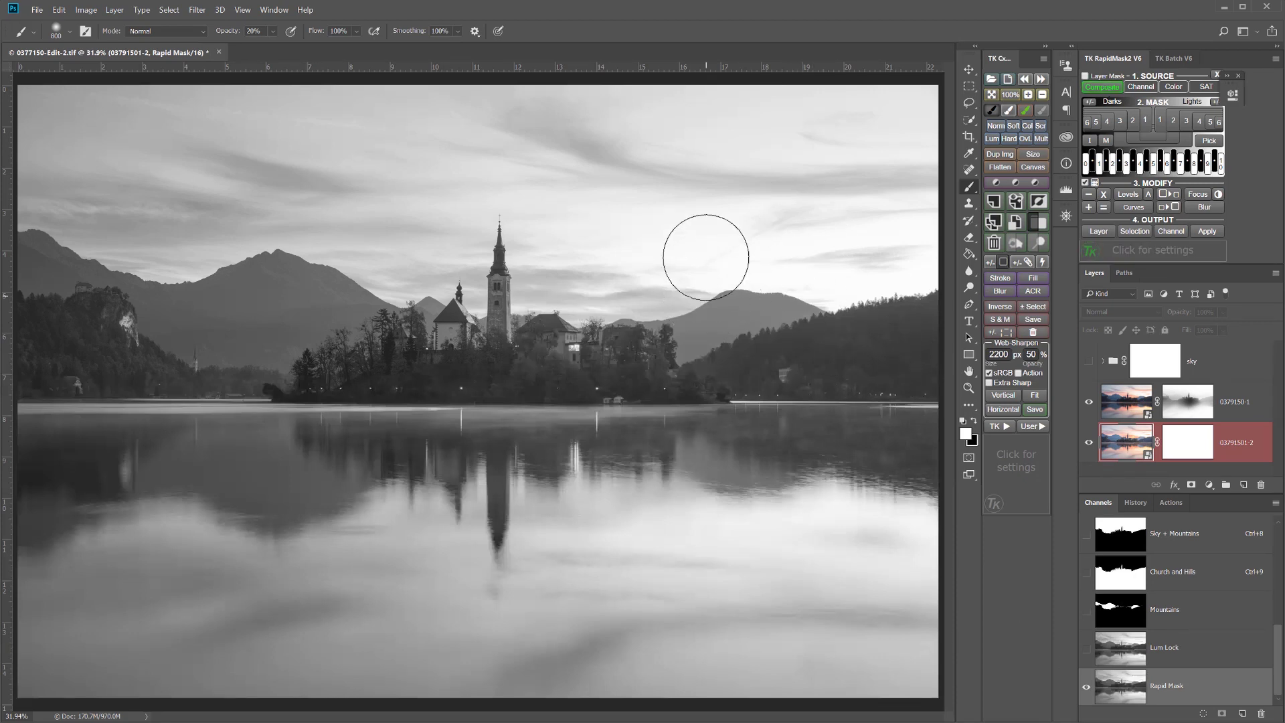
Compare the red, green and blue channel masks, and generate a Lights 2 Rapid Mask from the red channel.
{"action": "mouse_move", "coordinate": [1149, 87]}
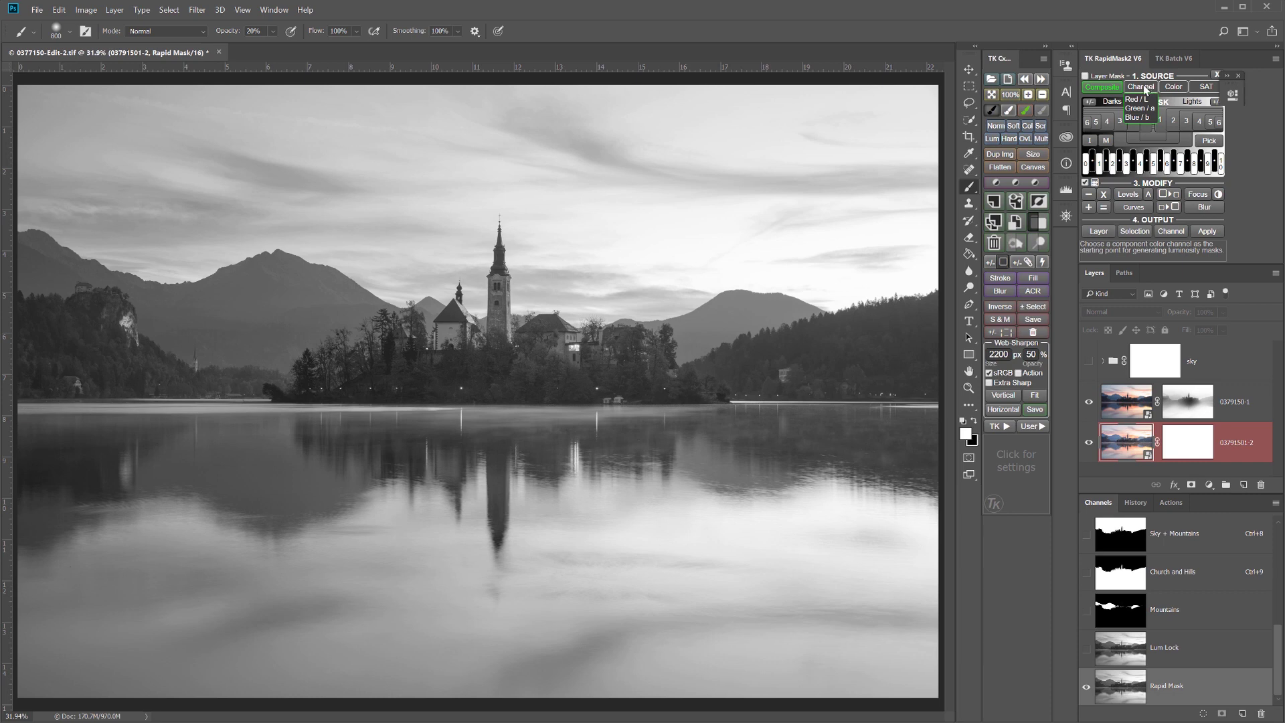
{"action": "left_click", "coordinate": [1137, 99]}
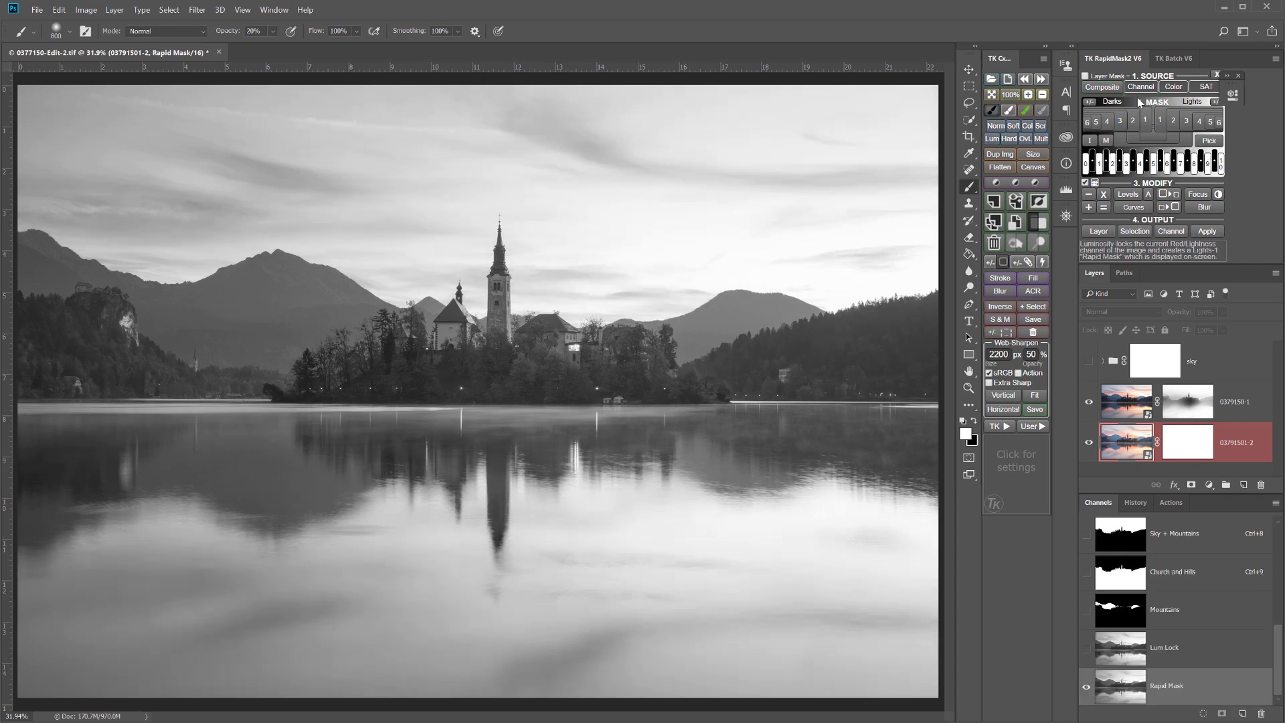
{"action": "left_click", "coordinate": [1138, 108]}
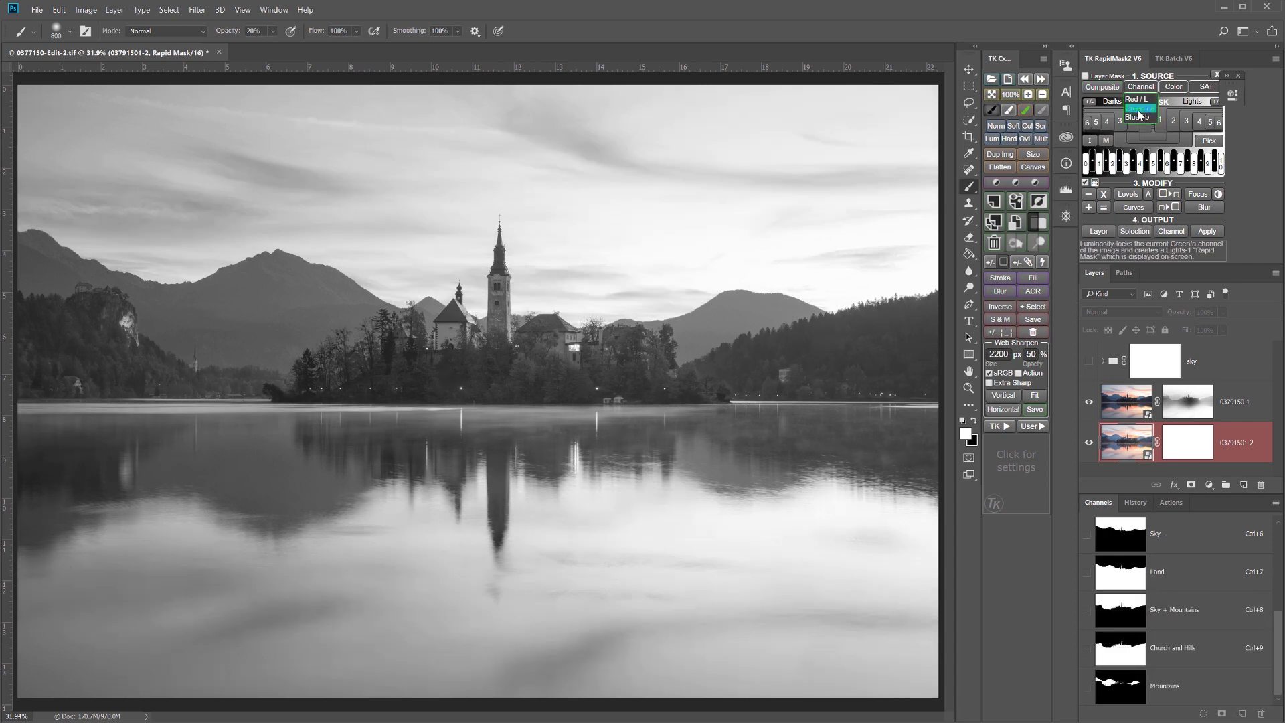
{"action": "left_click", "coordinate": [1139, 116]}
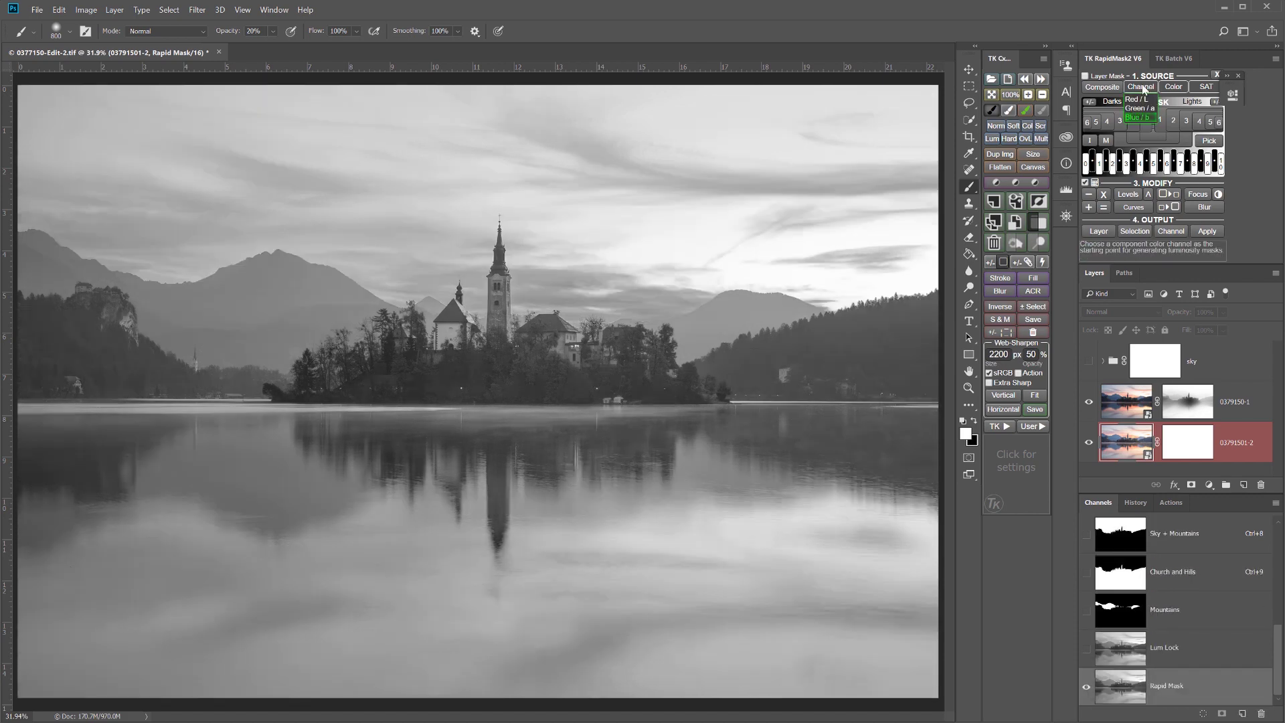
{"action": "left_click", "coordinate": [1137, 98]}
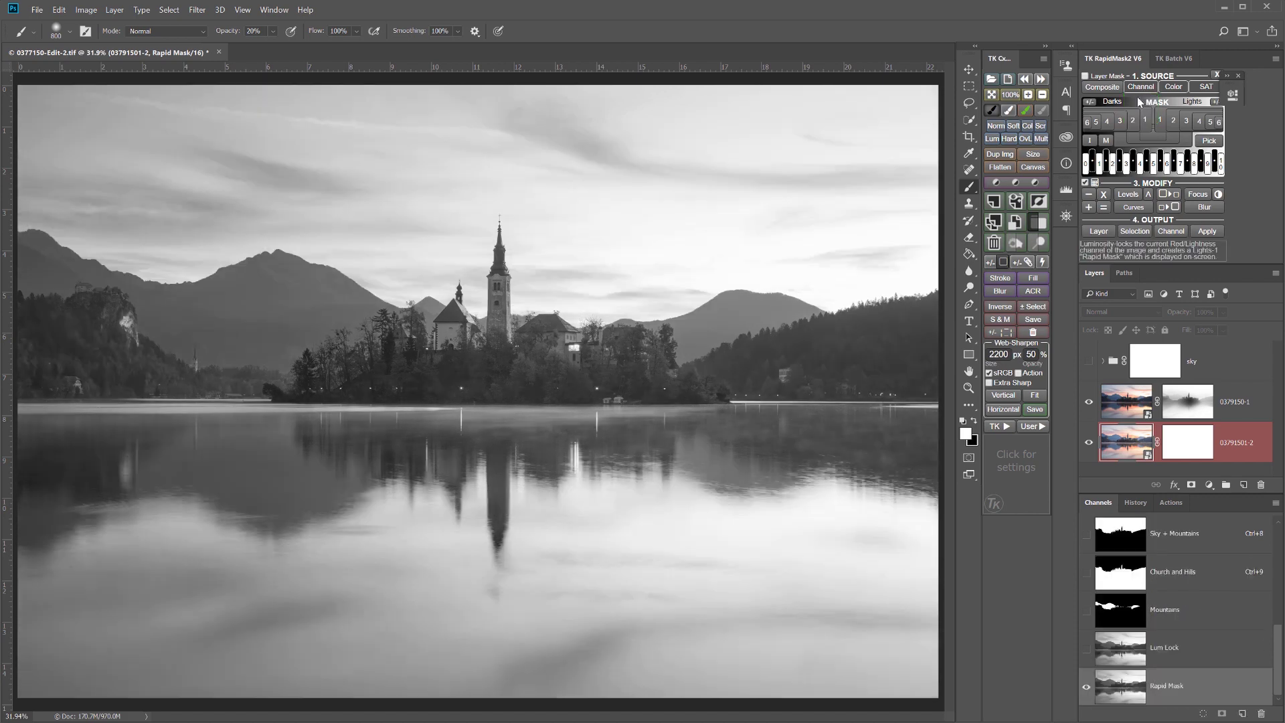
{"action": "left_click", "coordinate": [1173, 122]}
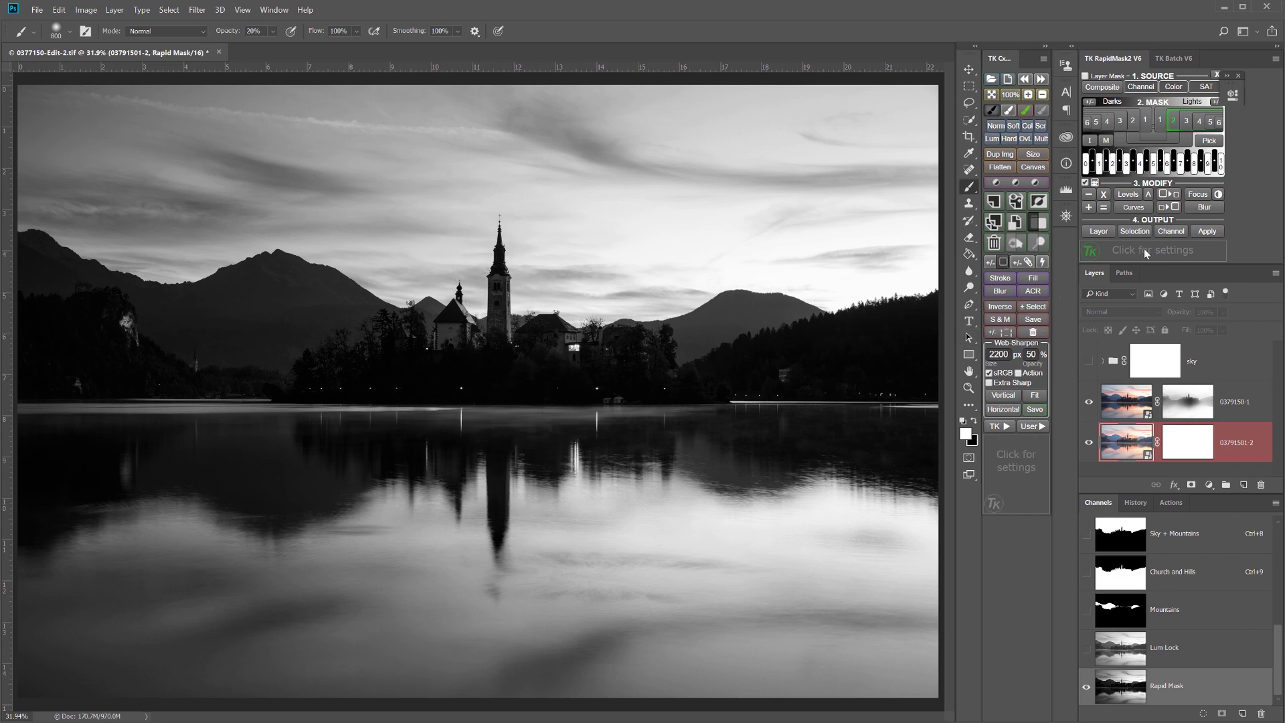
Raise the Rapid Mask's contrast with Curves by brightening the sky tones to output 202 at input 142 and darkening the mountains.
{"action": "left_click", "coordinate": [1132, 208]}
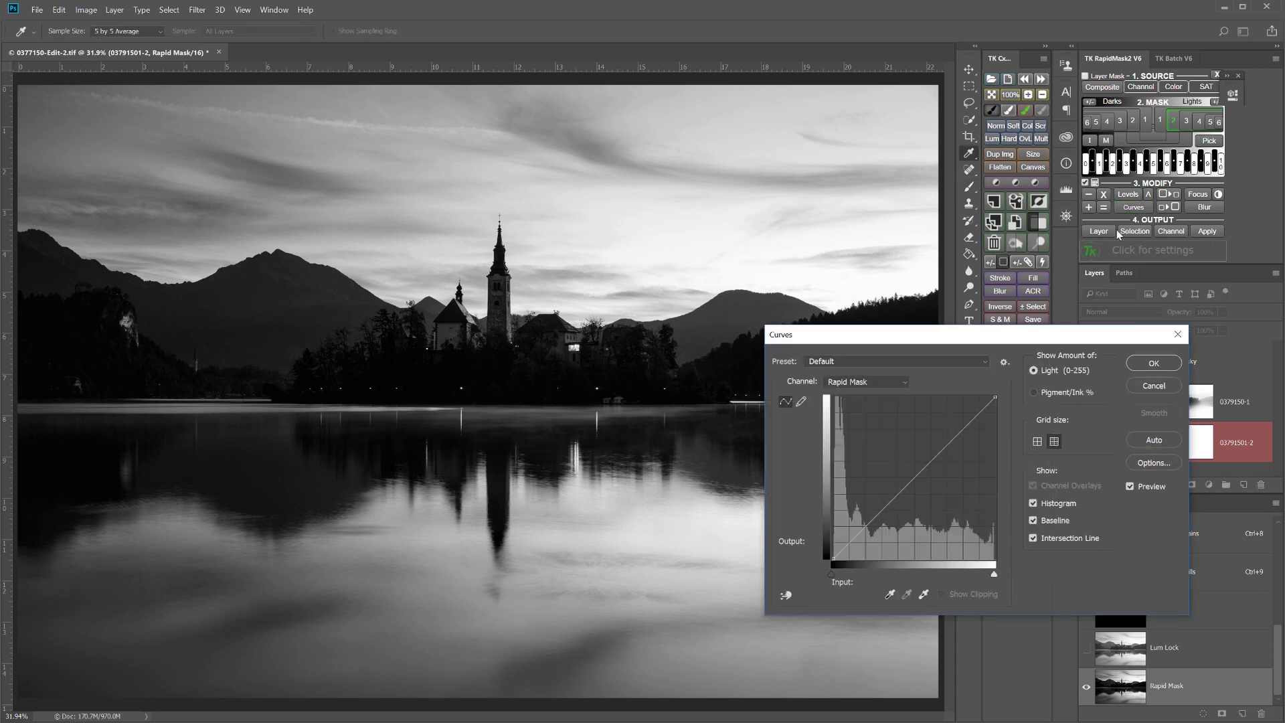
{"action": "left_click", "coordinate": [789, 596]}
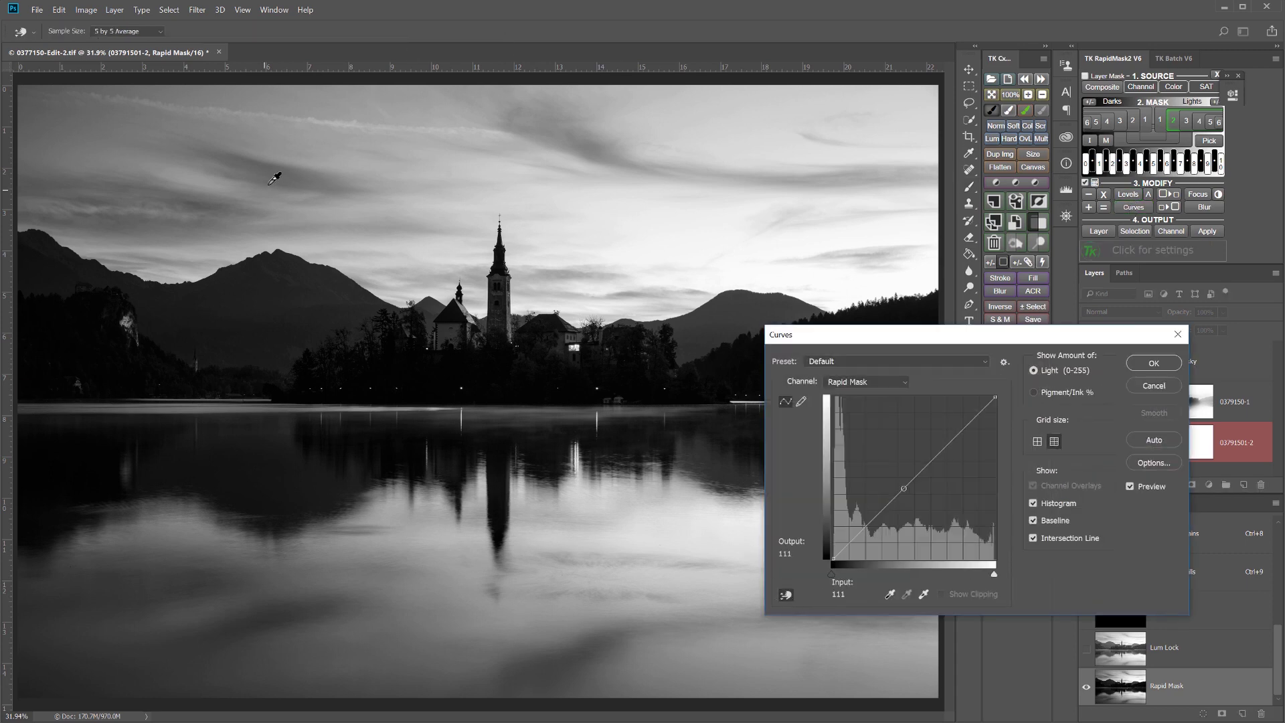
{"action": "left_click_drag", "start_coordinate": [376, 173], "coordinate": [375, 143]}
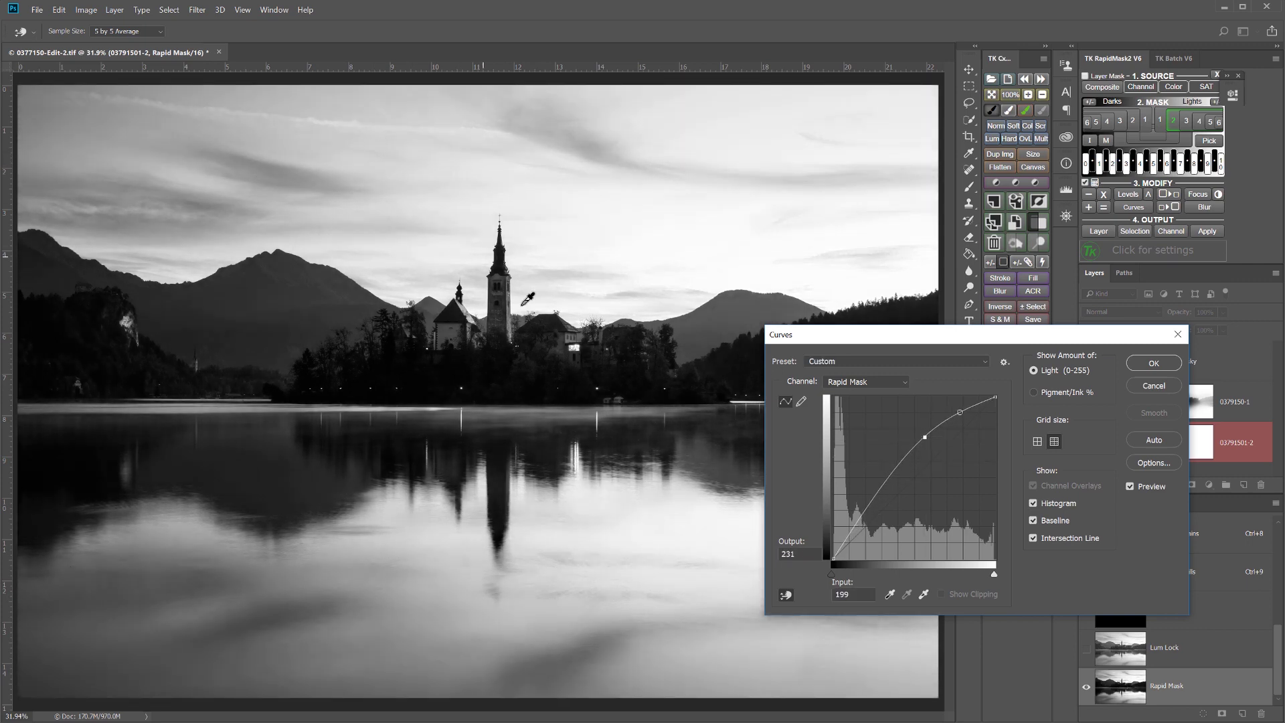
{"action": "left_click_drag", "start_coordinate": [338, 289], "coordinate": [336, 314]}
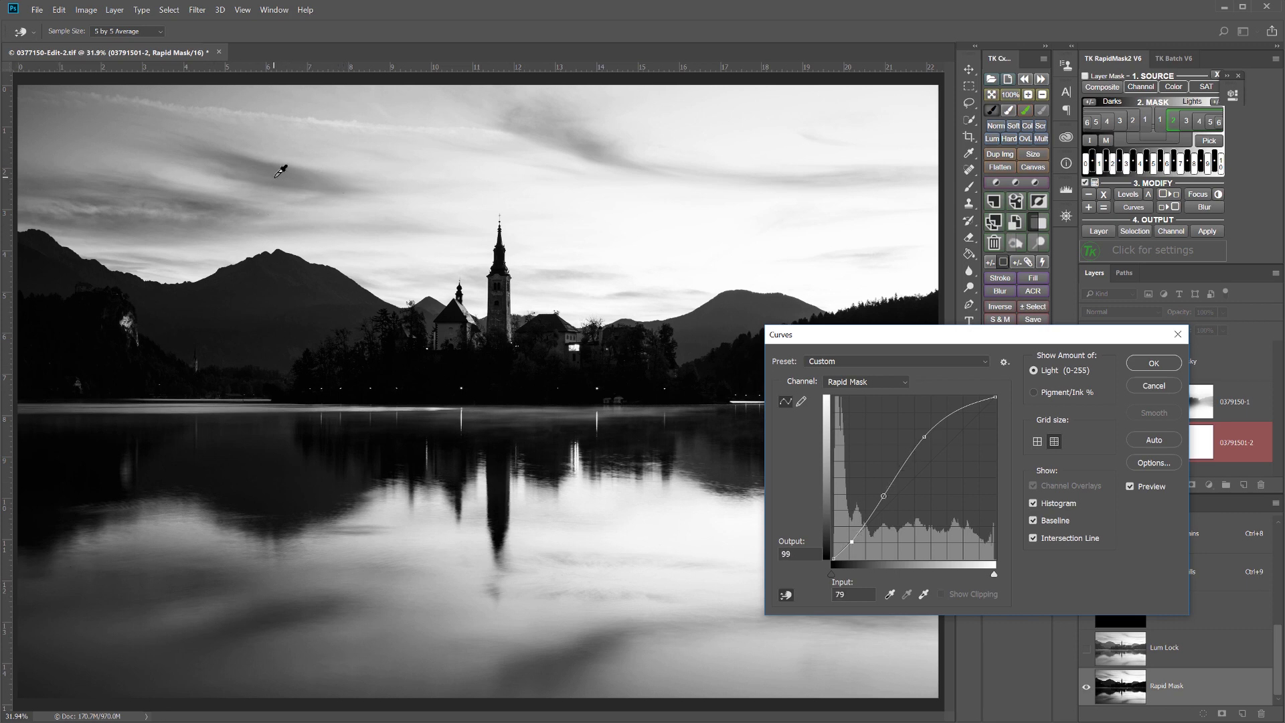
{"action": "left_click_drag", "start_coordinate": [925, 436], "coordinate": [924, 429]}
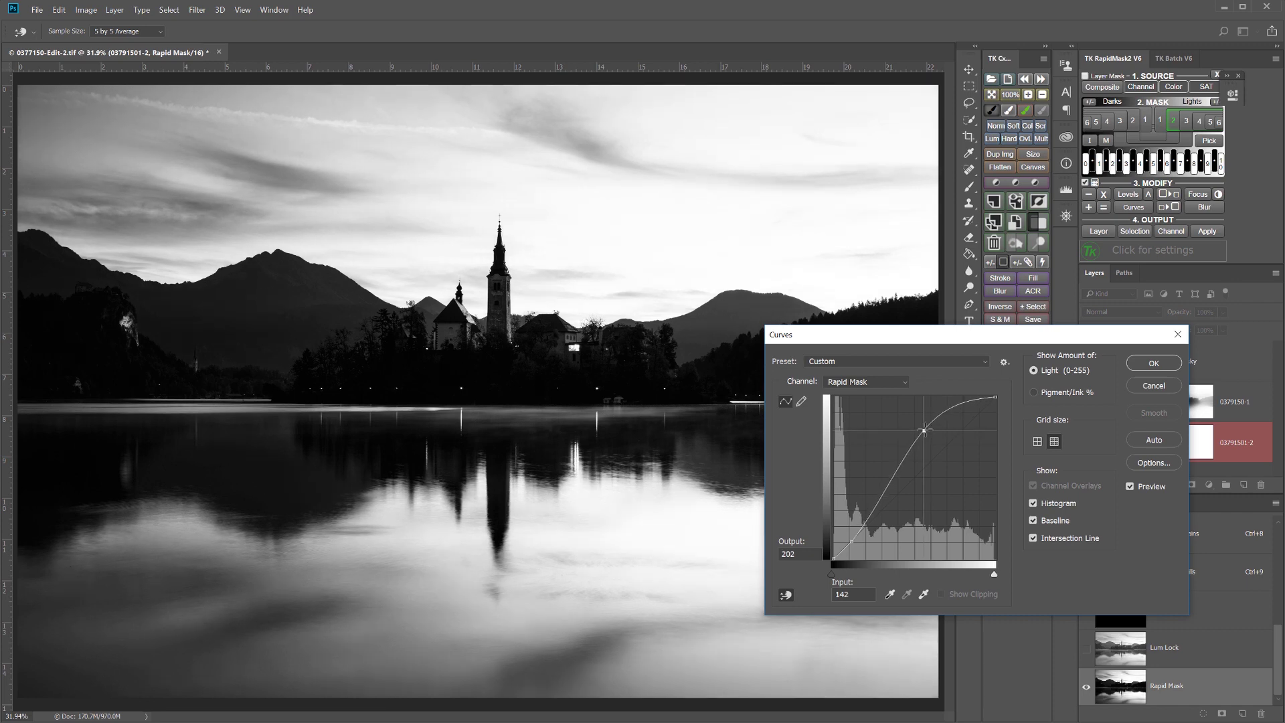
{"action": "left_click", "coordinate": [1154, 363]}
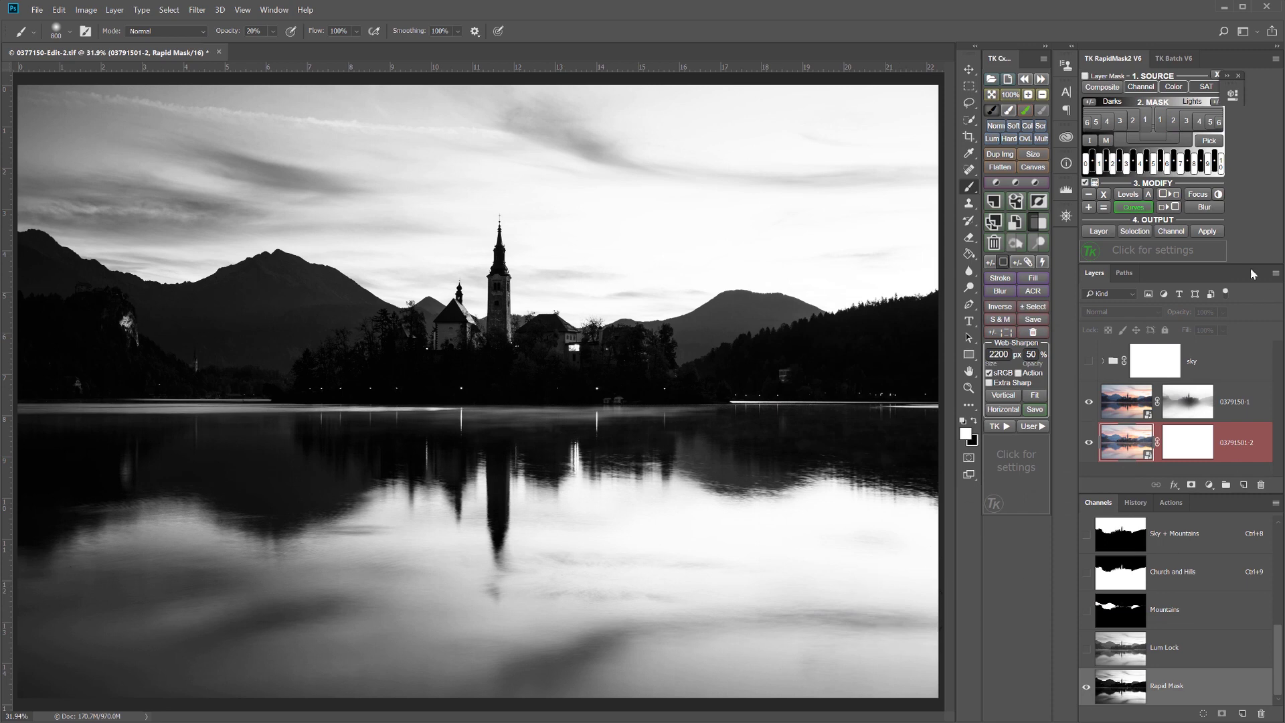
Show the sky group and invert its white mask to black.
{"action": "left_click", "coordinate": [1112, 362]}
{"action": "left_click", "coordinate": [1088, 362]}
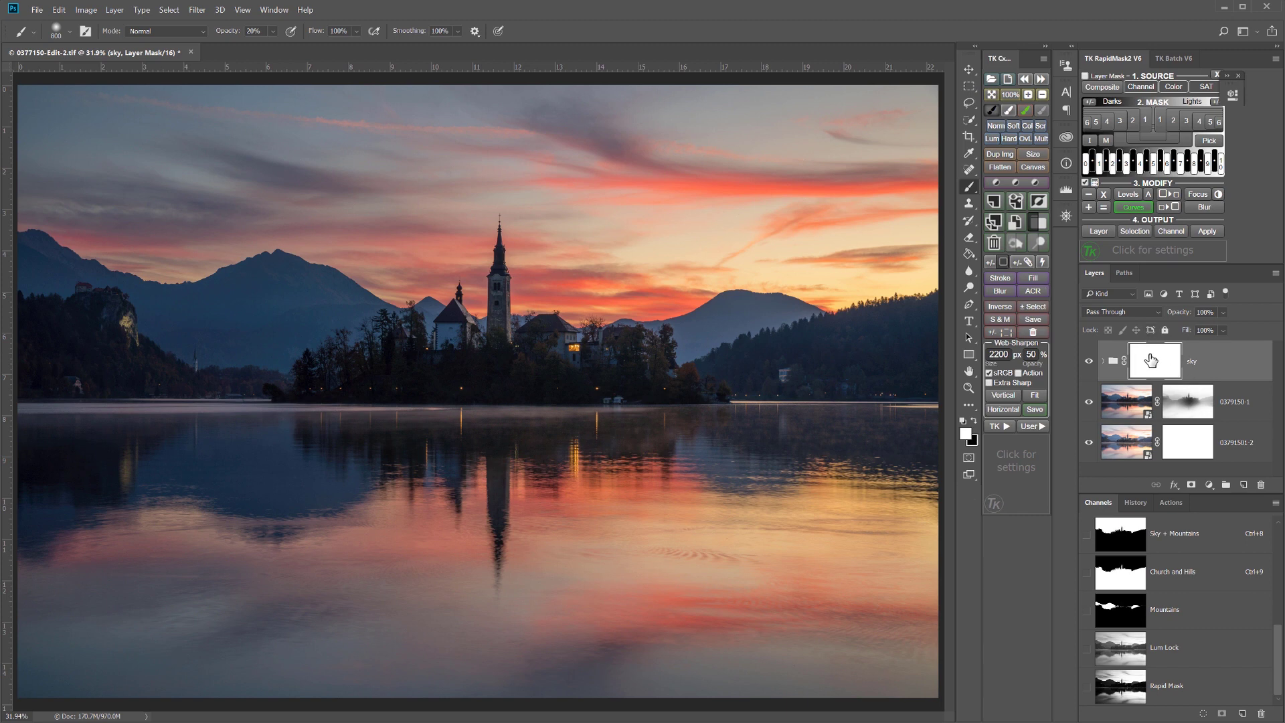
{"action": "left_click", "coordinate": [1004, 263]}
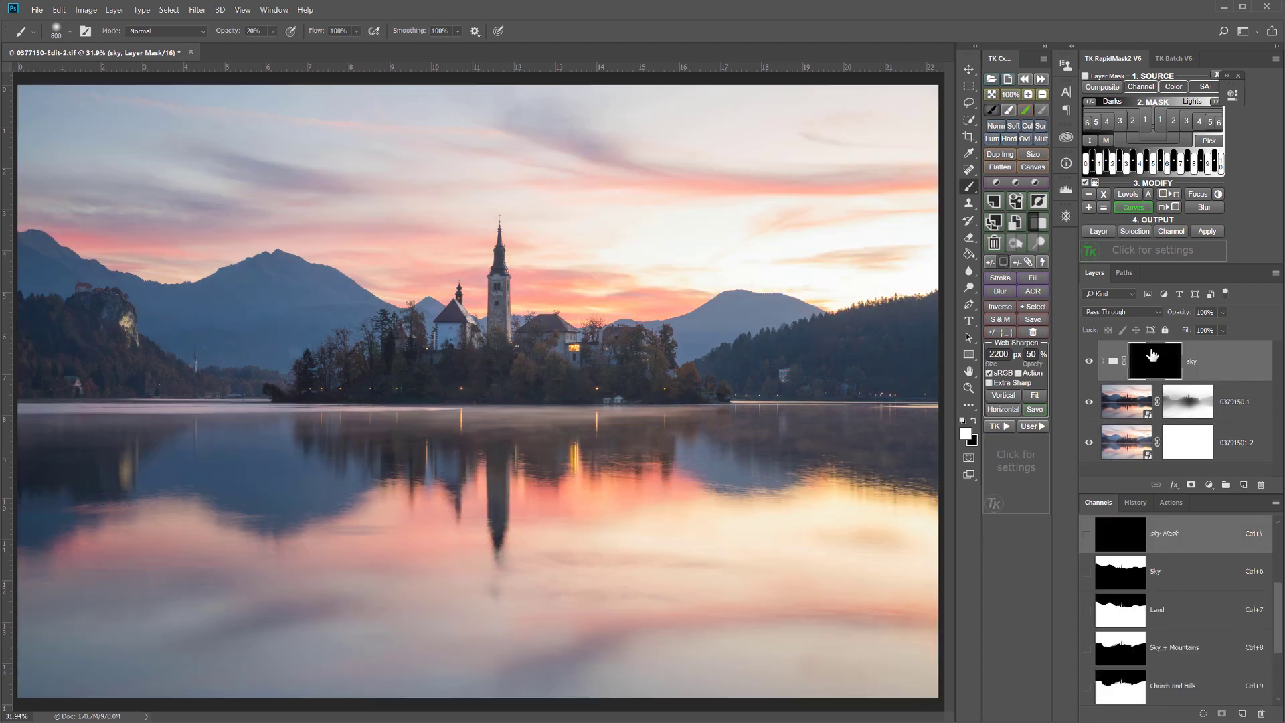
Load the Rapid Mask as an active selection for the sky group's mask and hide the selection edges.
{"action": "left_click_drag", "start_coordinate": [1281, 623], "coordinate": [1280, 684]}
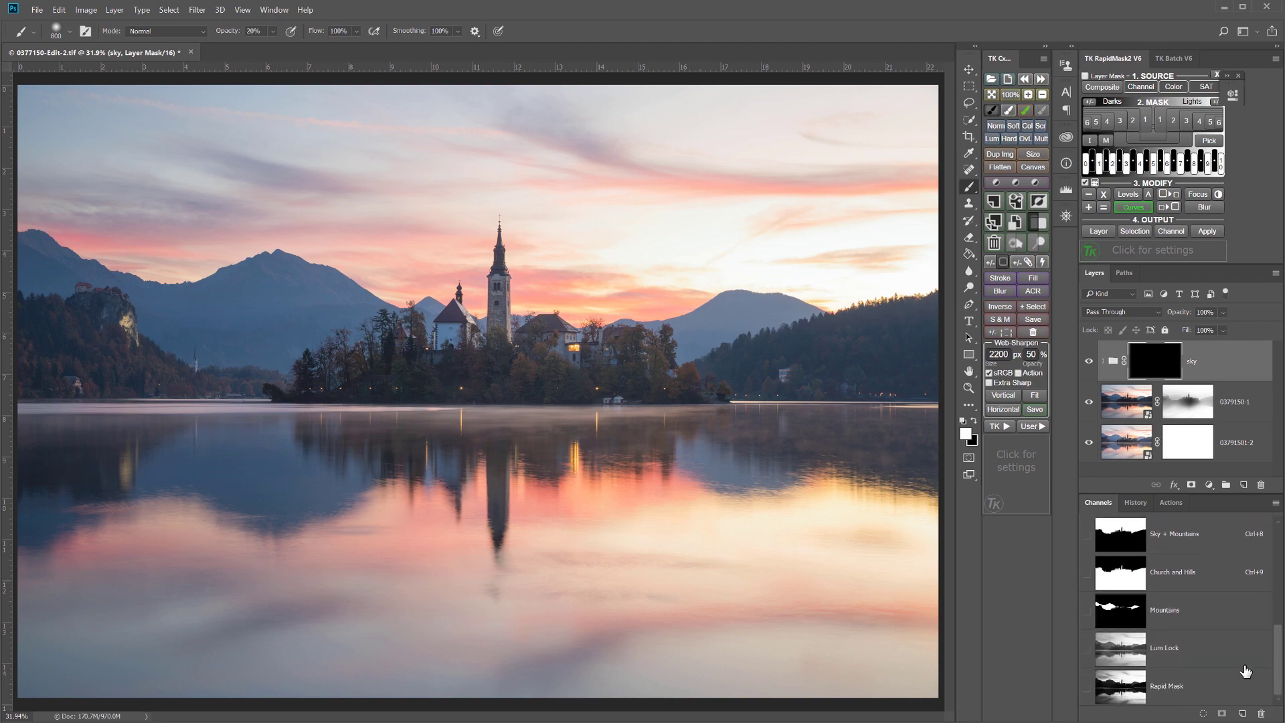
{"action": "left_click", "coordinate": [1135, 232]}
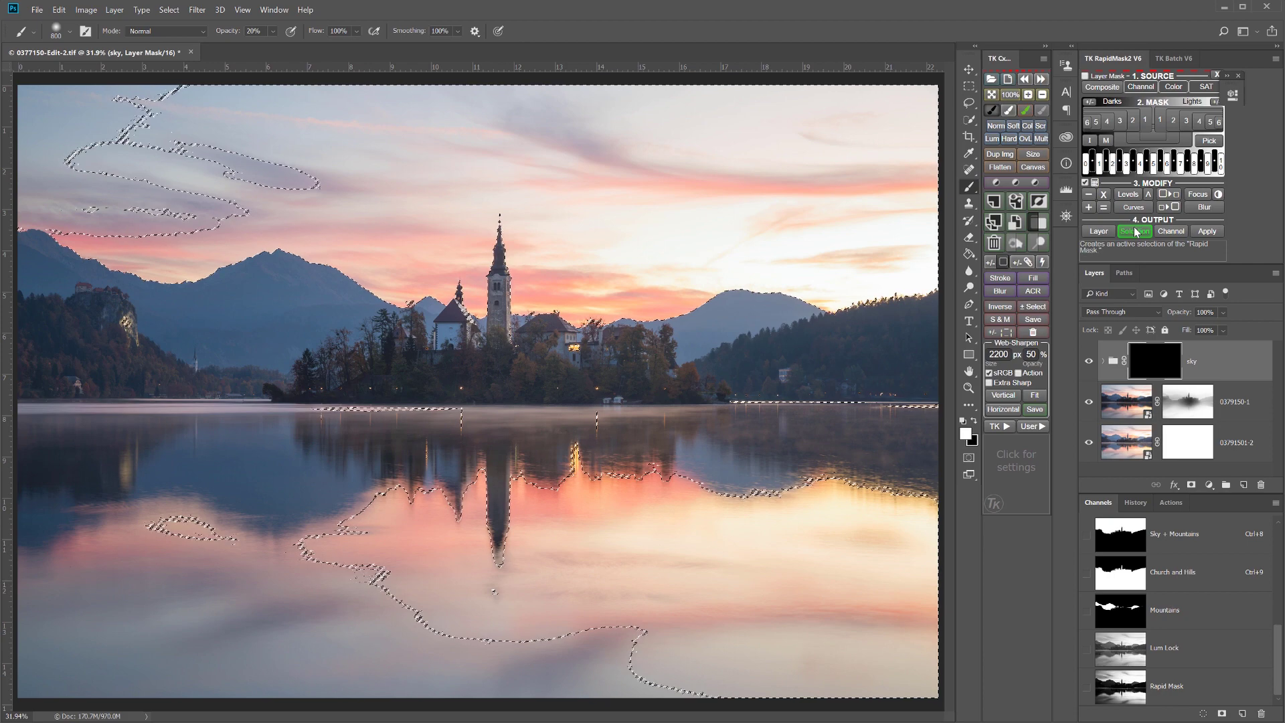
{"action": "left_click", "coordinate": [1000, 333]}
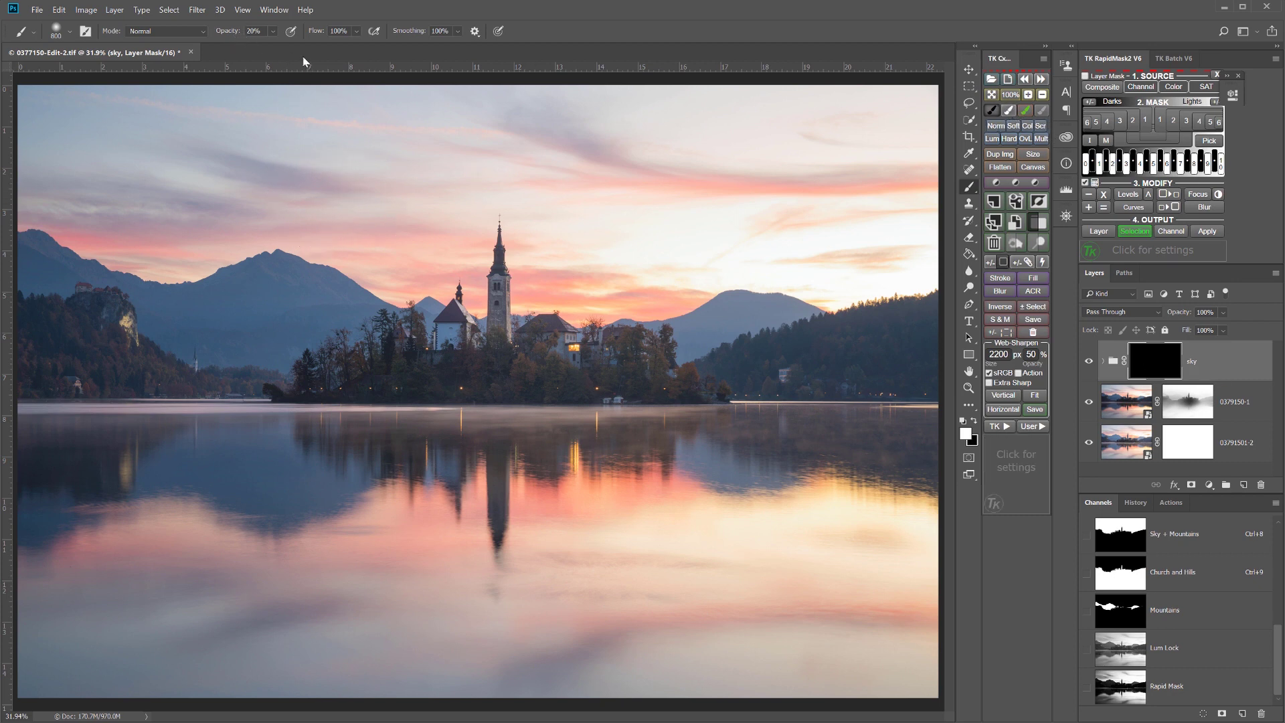
Paint white over the sky in the sky group's mask with a 2400 px brush at 100% opacity, repeating the pass in mask view.
{"action": "key", "text": "0"}
{"action": "key", "text": "ctrl+minus"}
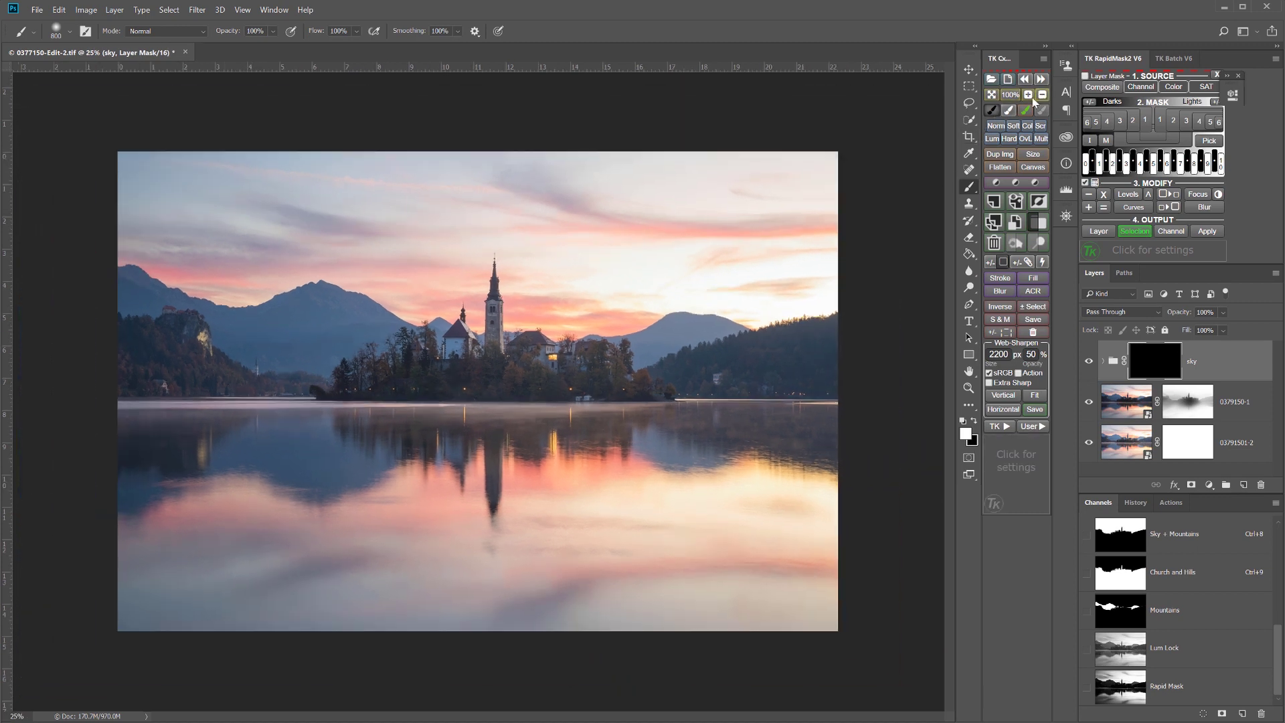
{"action": "key", "text": "bracketright"}
{"action": "key", "text": "bracketright"}
{"action": "key", "text": "bracketright"}
{"action": "key", "text": "bracketright"}
{"action": "key", "text": "bracketright"}
{"action": "key", "text": "bracketright"}
{"action": "key", "text": "bracketright"}
{"action": "key", "text": "bracketright"}
{"action": "key", "text": "bracketright"}
{"action": "key", "text": "bracketright"}
{"action": "key", "text": "bracketright"}
{"action": "key", "text": "bracketright"}
{"action": "key", "text": "bracketright"}
{"action": "key", "text": "bracketright"}
{"action": "key", "text": "bracketright"}
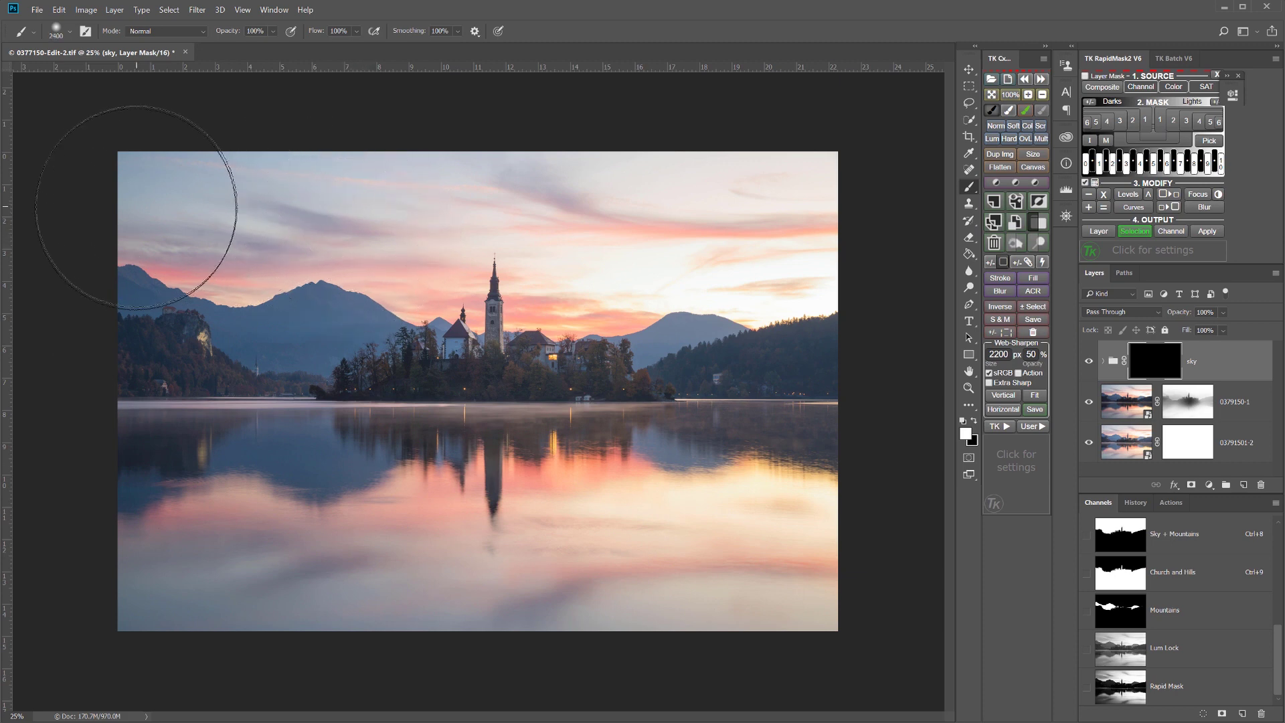
{"action": "mouse_move", "coordinate": [204, 231]}
{"action": "left_mouse_down"}
{"action": "mouse_move", "coordinate": [512, 242]}
{"action": "mouse_move", "coordinate": [902, 230]}
{"action": "left_mouse_up"}
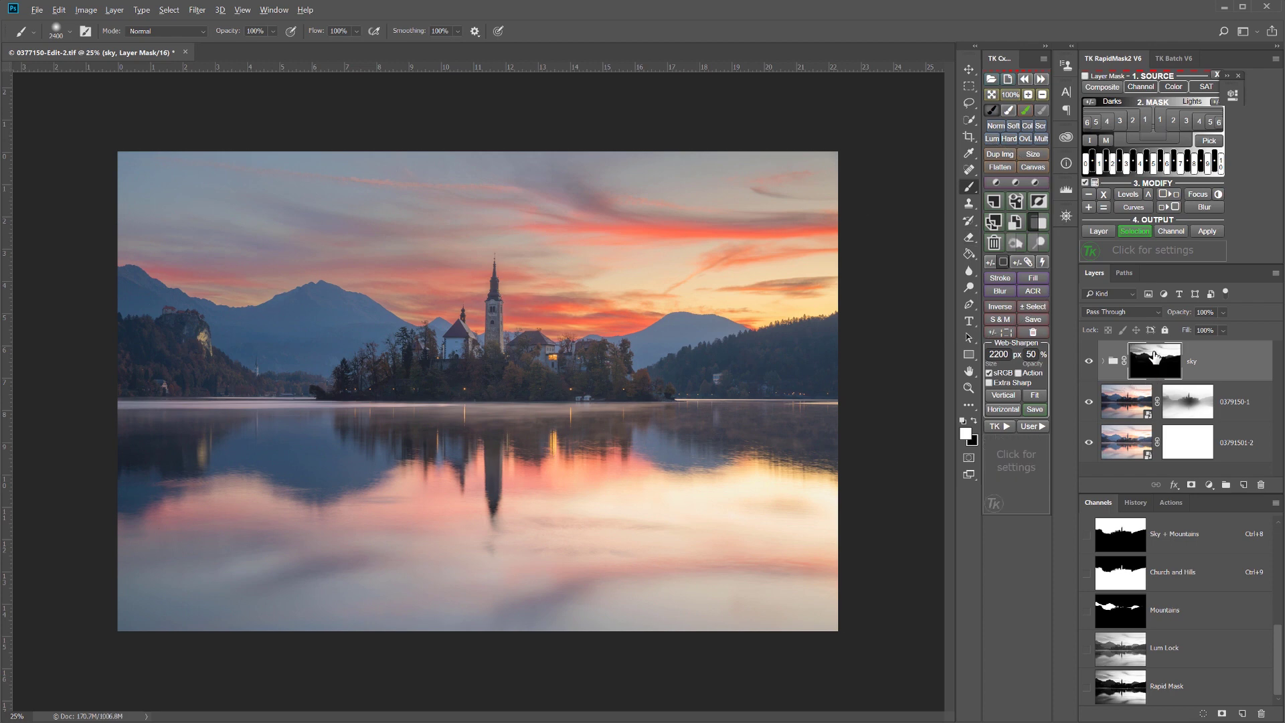
{"action": "left_click", "coordinate": [1154, 355], "text": "alt"}
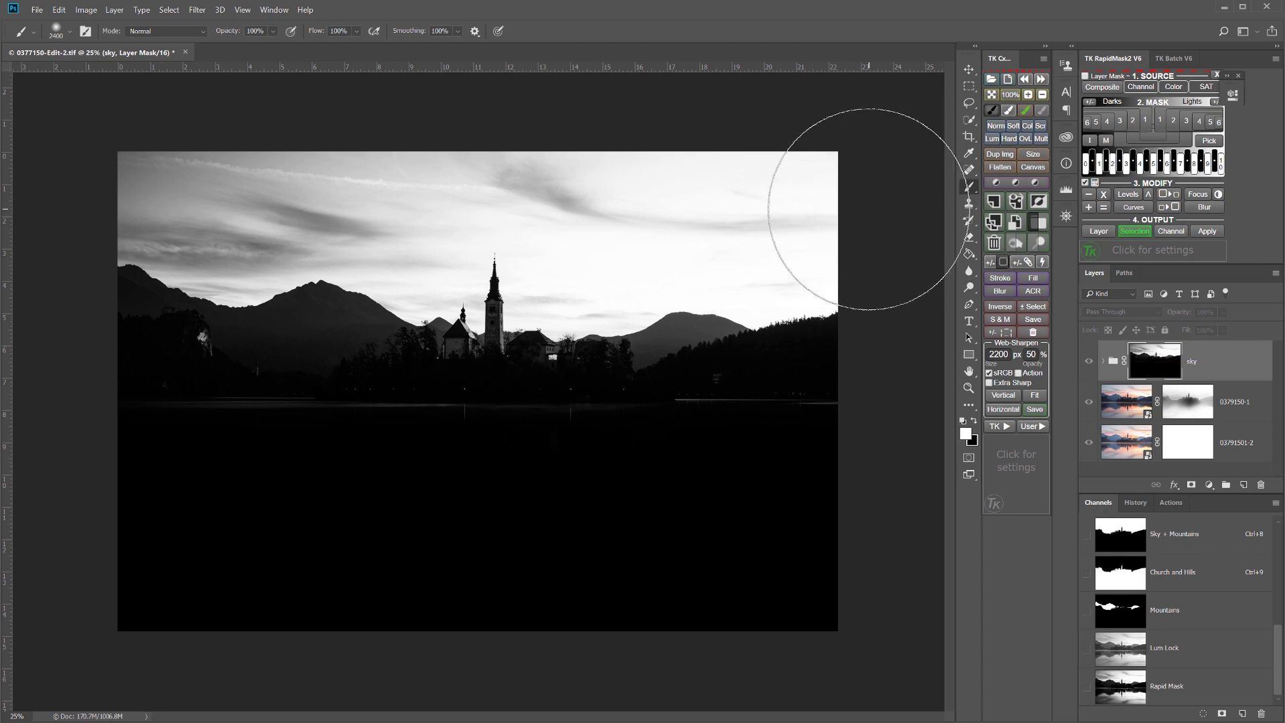
{"action": "mouse_move", "coordinate": [868, 213]}
{"action": "left_mouse_down"}
{"action": "mouse_move", "coordinate": [857, 198]}
{"action": "mouse_move", "coordinate": [674, 170]}
{"action": "mouse_move", "coordinate": [586, 179]}
{"action": "mouse_move", "coordinate": [493, 154]}
{"action": "mouse_move", "coordinate": [642, 187]}
{"action": "mouse_move", "coordinate": [368, 180]}
{"action": "mouse_move", "coordinate": [281, 158]}
{"action": "mouse_move", "coordinate": [286, 143]}
{"action": "mouse_move", "coordinate": [201, 200]}
{"action": "mouse_move", "coordinate": [164, 207]}
{"action": "left_mouse_up"}
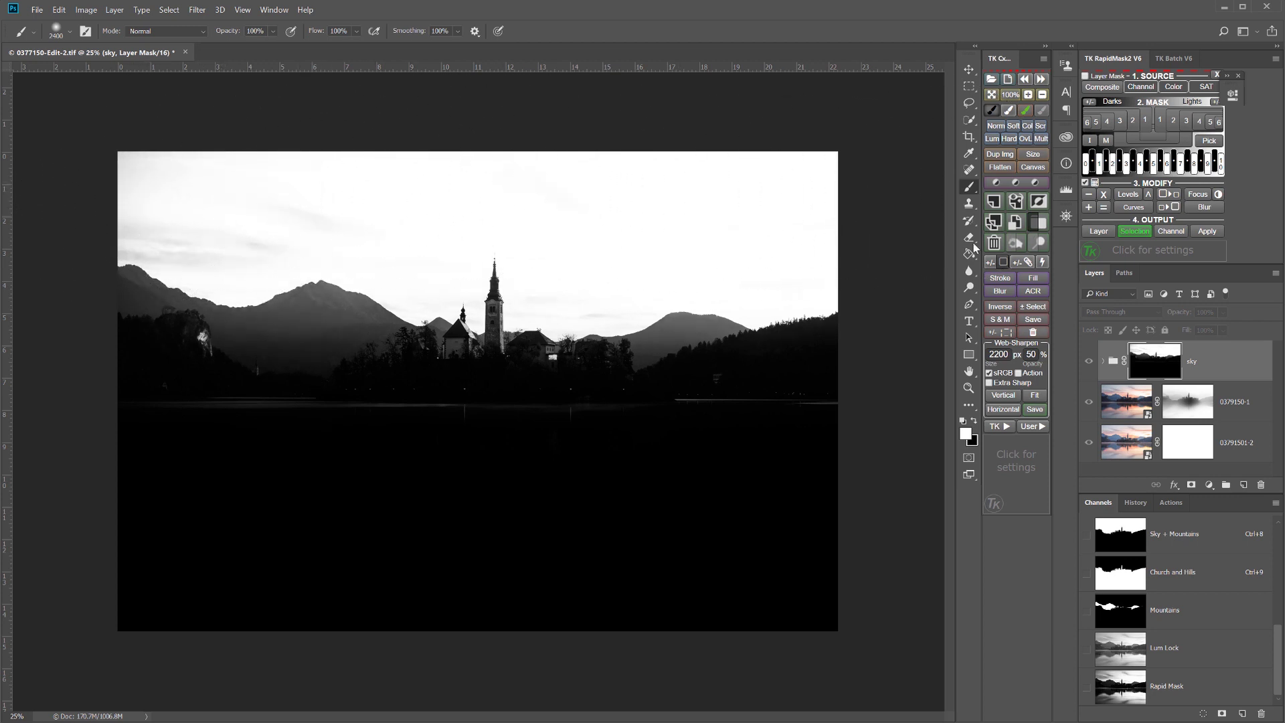
Paint white over the sky's reflection in the lake on the sky group's mask while viewing the normal image.
{"action": "mouse_move", "coordinate": [831, 545]}
{"action": "left_mouse_down"}
{"action": "mouse_move", "coordinate": [30, 574]}
{"action": "mouse_move", "coordinate": [0, 613]}
{"action": "left_mouse_up"}
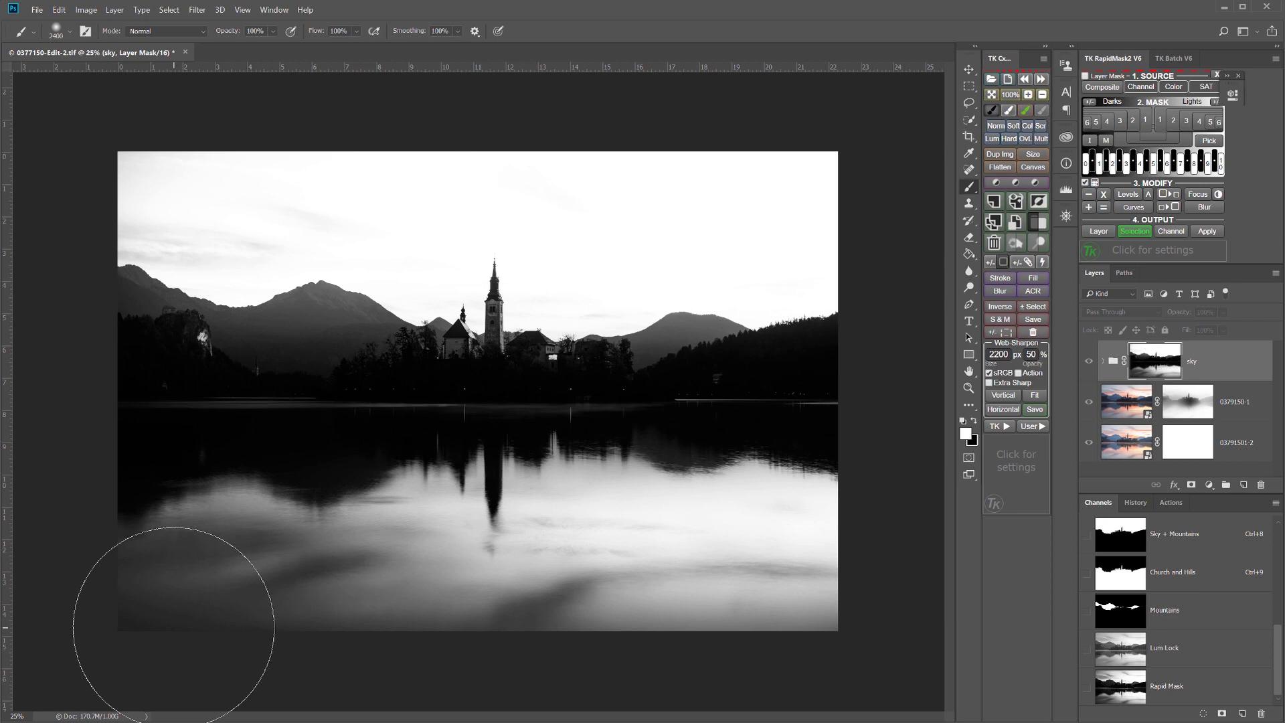
{"action": "key", "text": "ctrl+z"}
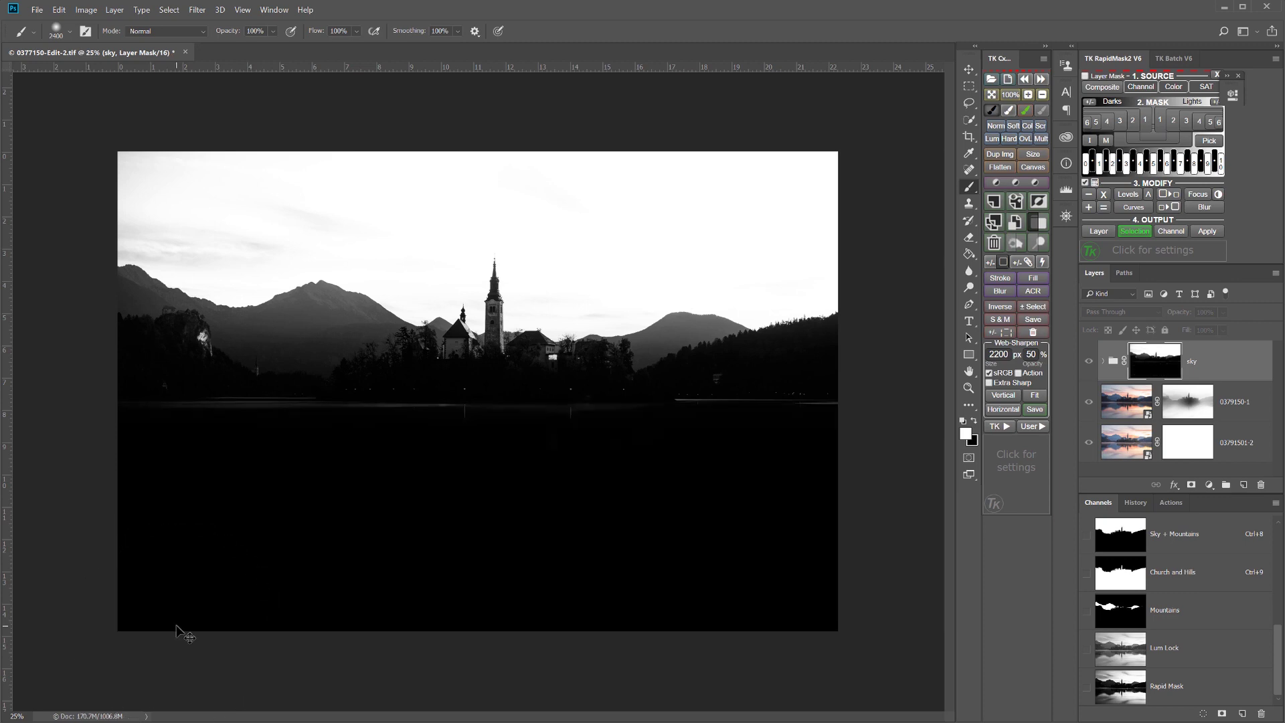
{"action": "left_click", "coordinate": [1153, 372], "text": "alt"}
{"action": "mouse_move", "coordinate": [636, 537]}
{"action": "left_mouse_down"}
{"action": "mouse_move", "coordinate": [268, 512]}
{"action": "mouse_move", "coordinate": [7, 573]}
{"action": "left_mouse_up"}
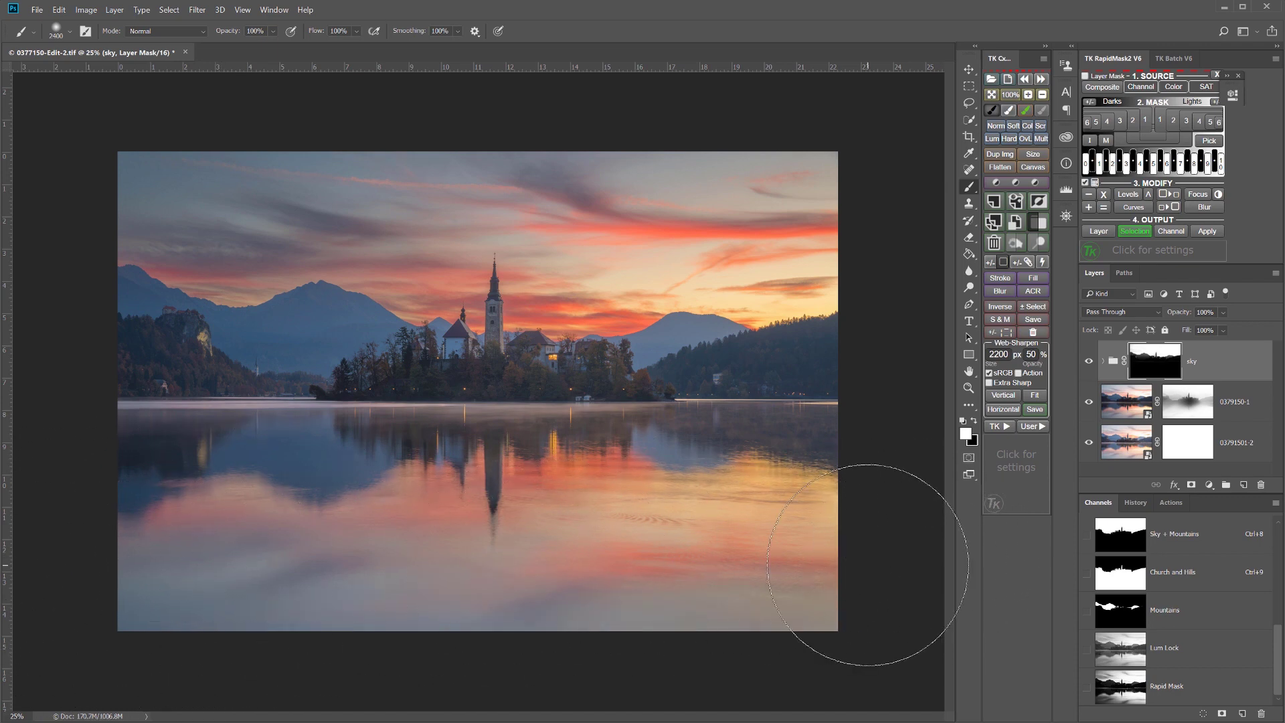
{"action": "mouse_move", "coordinate": [832, 515]}
{"action": "left_mouse_down"}
{"action": "mouse_move", "coordinate": [261, 498]}
{"action": "mouse_move", "coordinate": [131, 503]}
{"action": "mouse_move", "coordinate": [55, 541]}
{"action": "mouse_move", "coordinate": [207, 567]}
{"action": "mouse_move", "coordinate": [667, 579]}
{"action": "mouse_move", "coordinate": [880, 555]}
{"action": "mouse_move", "coordinate": [197, 514]}
{"action": "mouse_move", "coordinate": [60, 567]}
{"action": "mouse_move", "coordinate": [390, 579]}
{"action": "mouse_move", "coordinate": [873, 534]}
{"action": "mouse_move", "coordinate": [167, 506]}
{"action": "mouse_move", "coordinate": [47, 529]}
{"action": "mouse_move", "coordinate": [116, 581]}
{"action": "mouse_move", "coordinate": [489, 596]}
{"action": "mouse_move", "coordinate": [875, 572]}
{"action": "mouse_move", "coordinate": [970, 539]}
{"action": "left_mouse_up"}
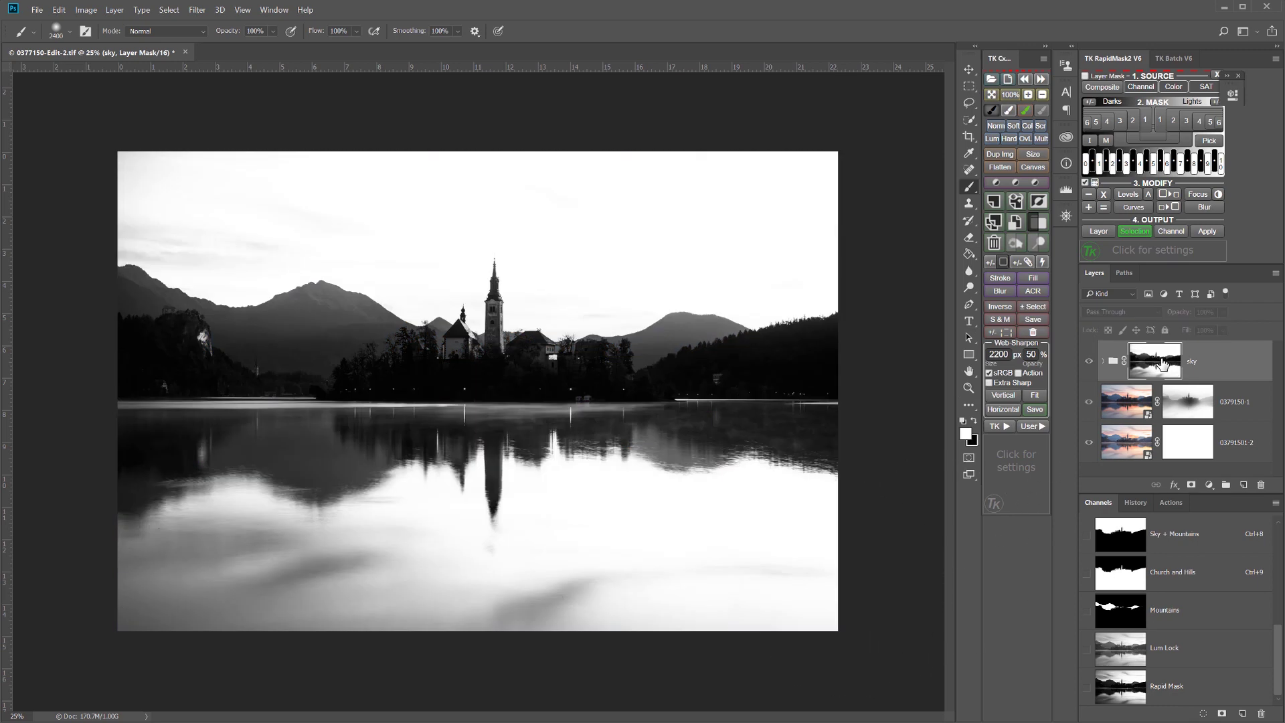
{"action": "left_click", "coordinate": [1163, 363], "text": "alt"}
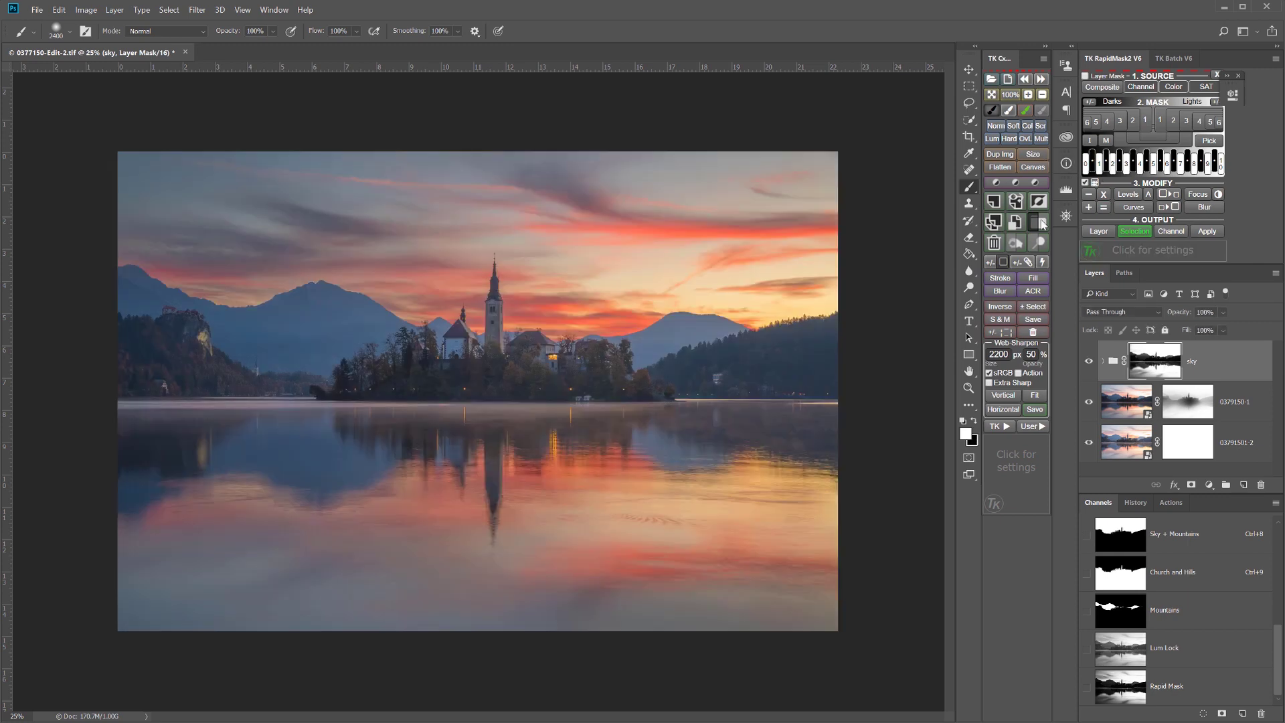
Clear the selection and brush white over the lake in the sky group's mask with a 2600 px brush at 30% opacity.
{"action": "left_click", "coordinate": [1005, 340]}
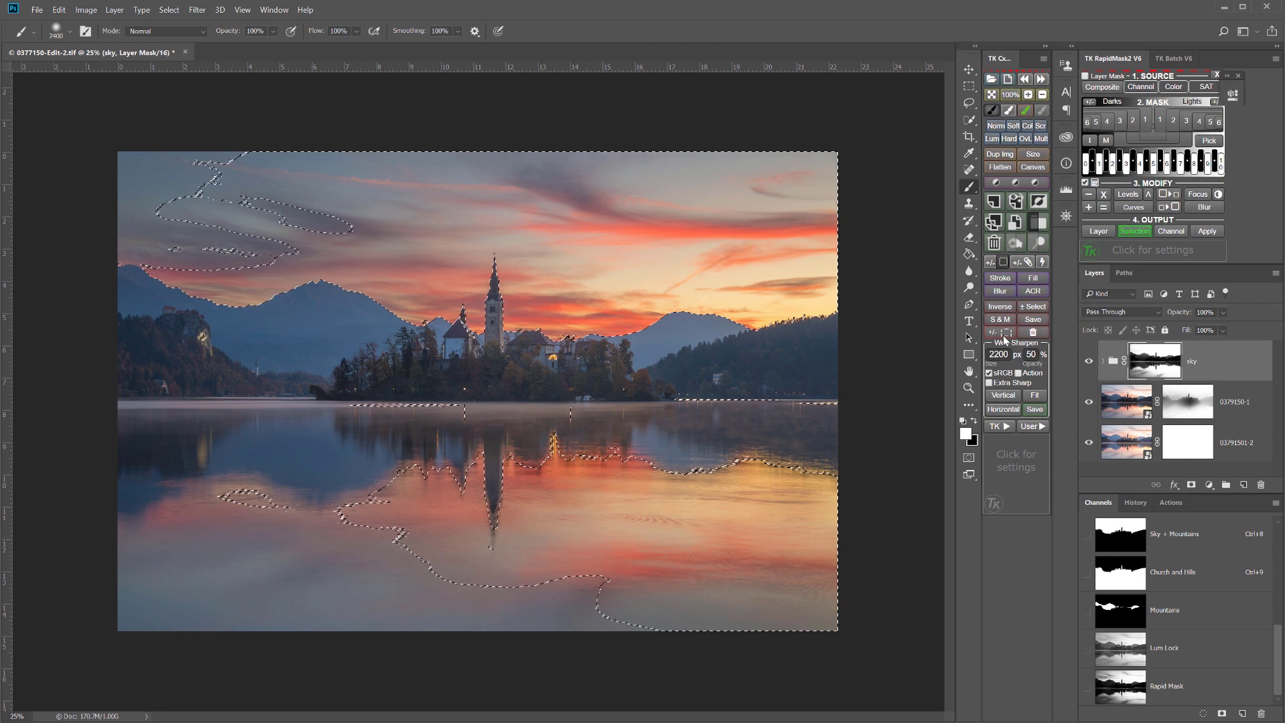
{"action": "left_click", "coordinate": [1041, 307]}
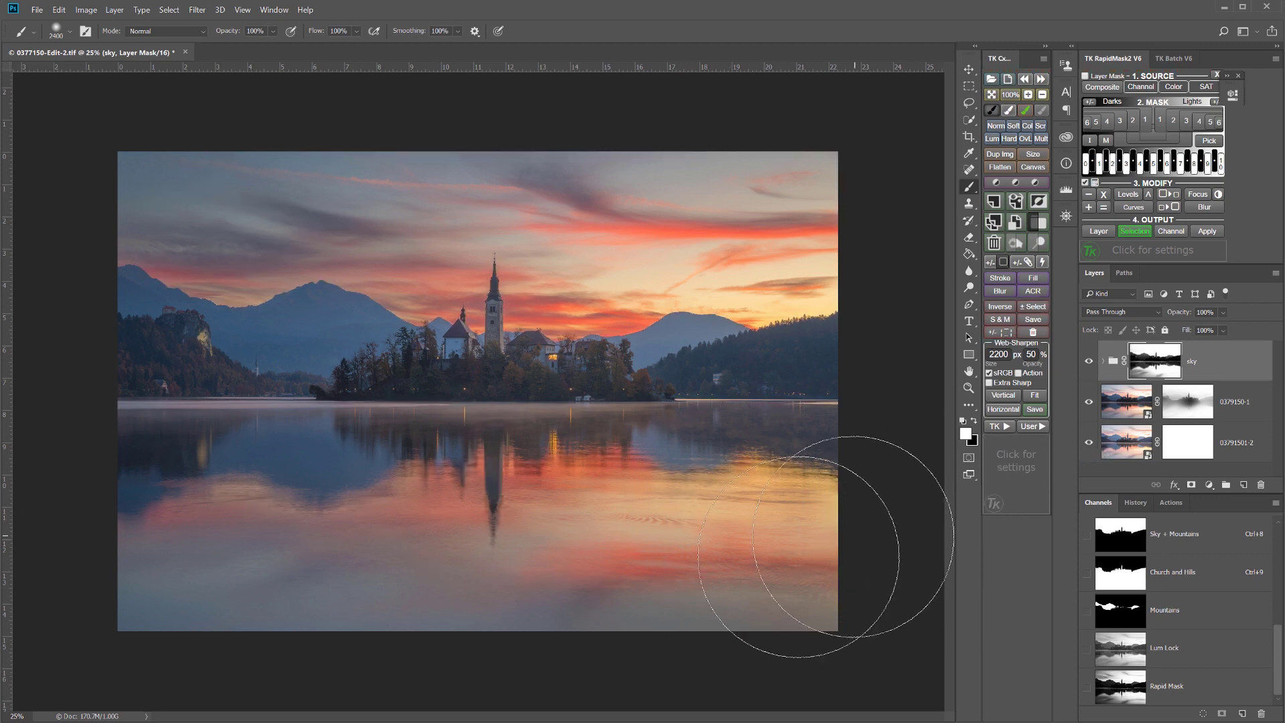
{"action": "key", "text": "bracketright"}
{"action": "key", "text": "bracketright"}
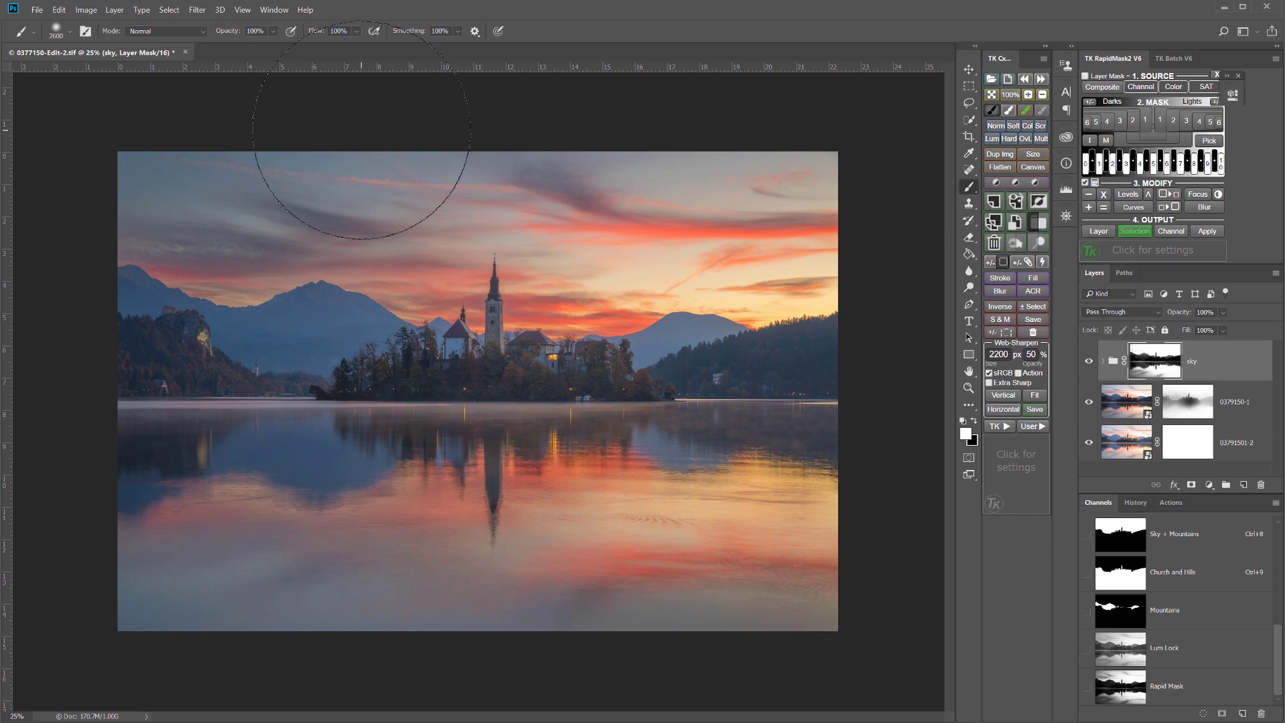
{"action": "key", "text": "3"}
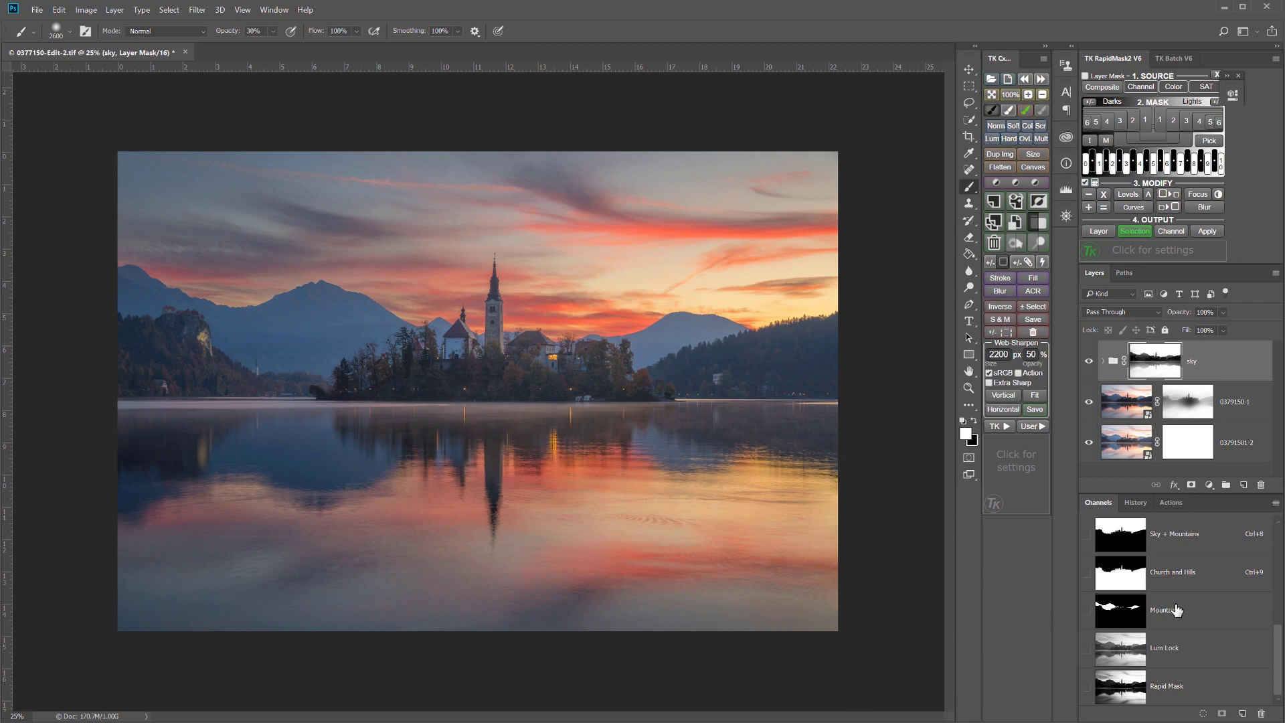
Load the Sky + Mountains channel as a selection and hide its edges.
{"action": "scroll", "coordinate": [1175, 610], "scroll_direction": "up", "scroll_amount": 1}
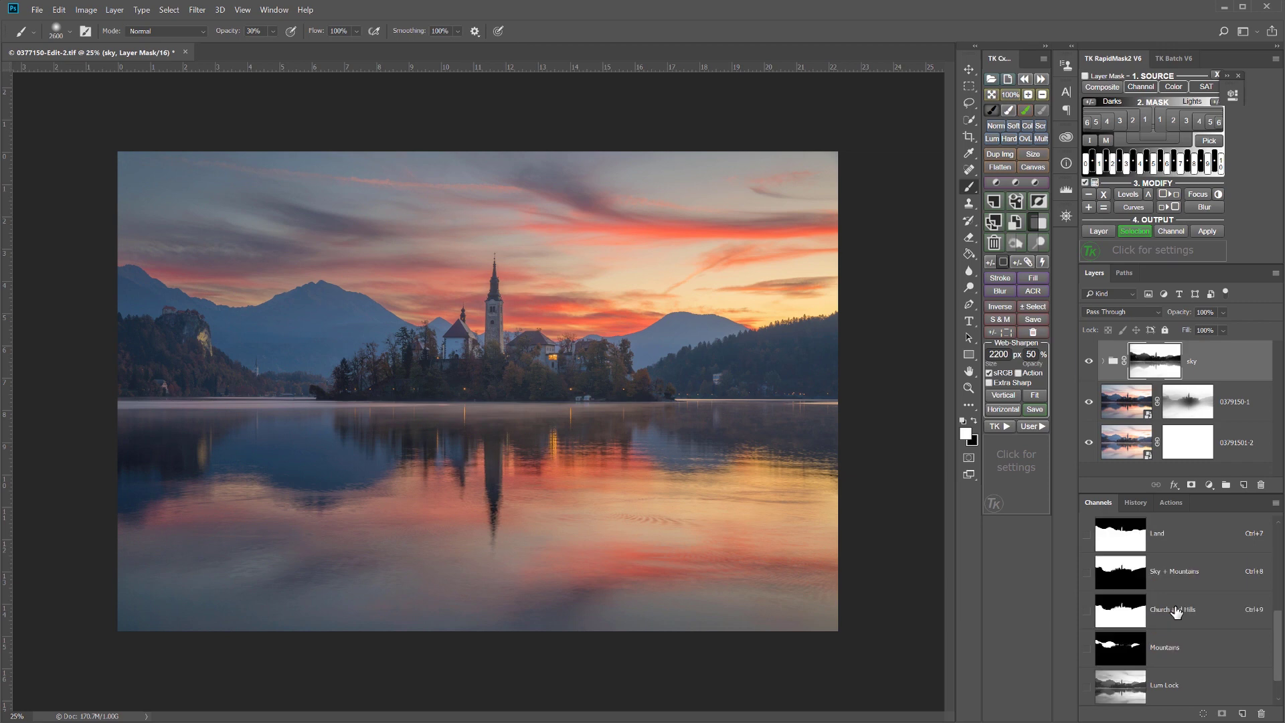
{"action": "left_click", "coordinate": [1125, 574], "text": "ctrl"}
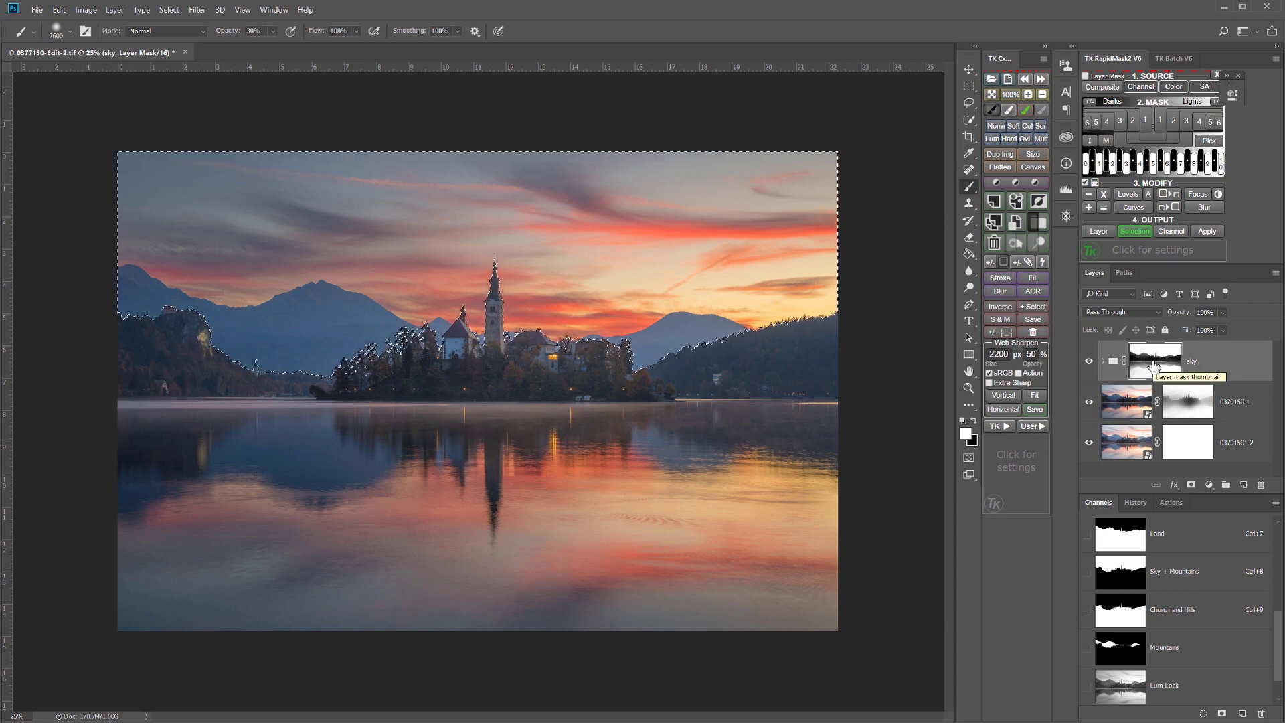
{"action": "left_click", "coordinate": [995, 334]}
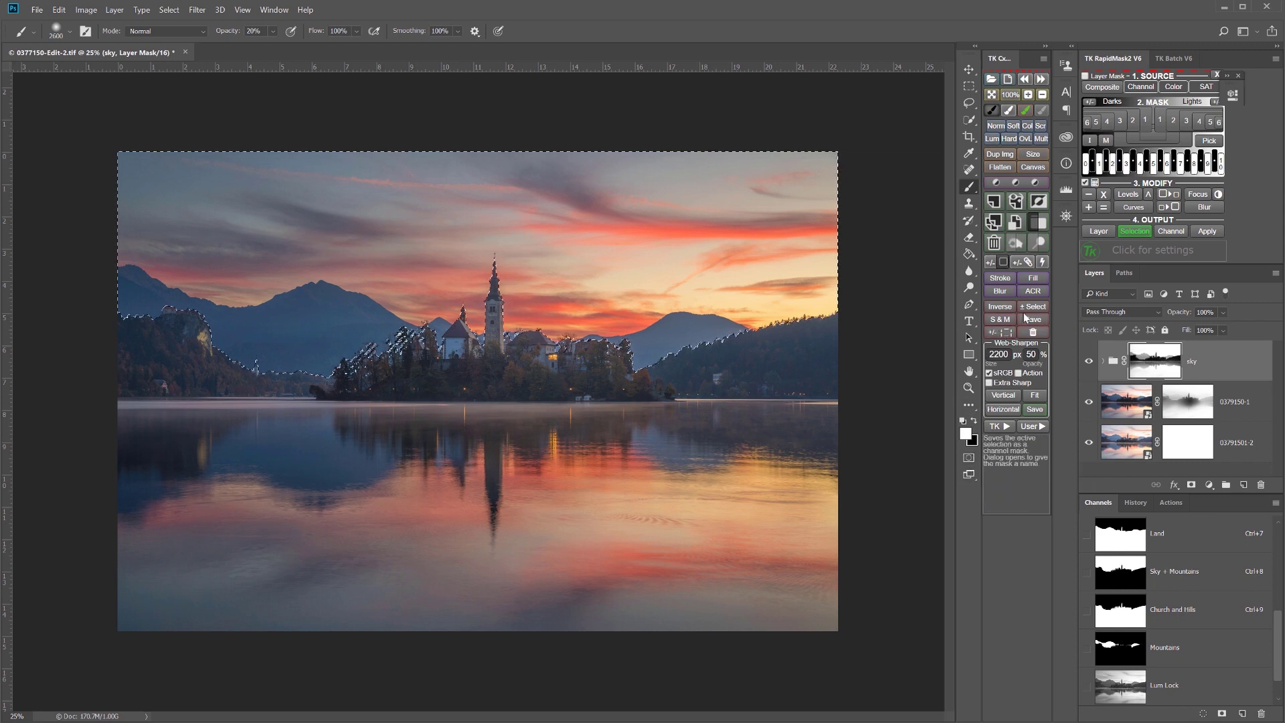
Whiten the remaining sky tones in the sky group's mask at 100% brush opacity within the Sky selection, and deselect.
{"action": "left_click", "coordinate": [1159, 369], "text": "alt"}
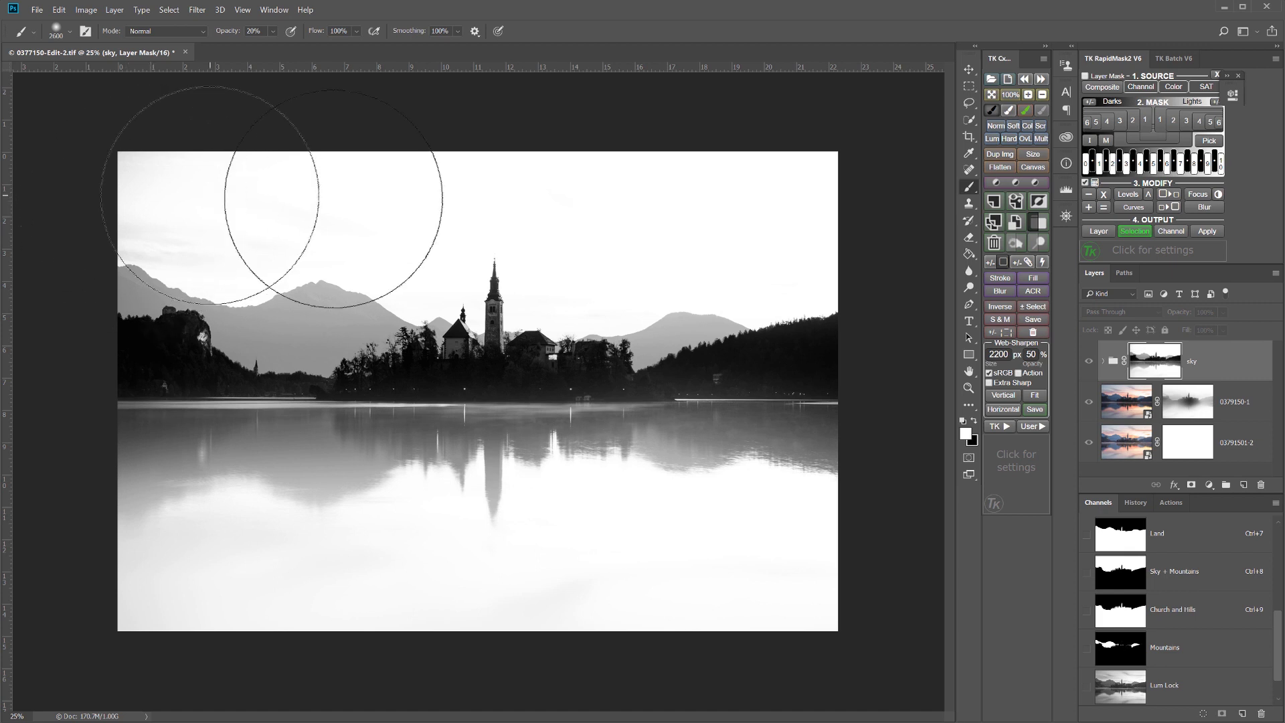
{"action": "scroll", "coordinate": [1199, 606], "scroll_direction": "up", "scroll_amount": 2}
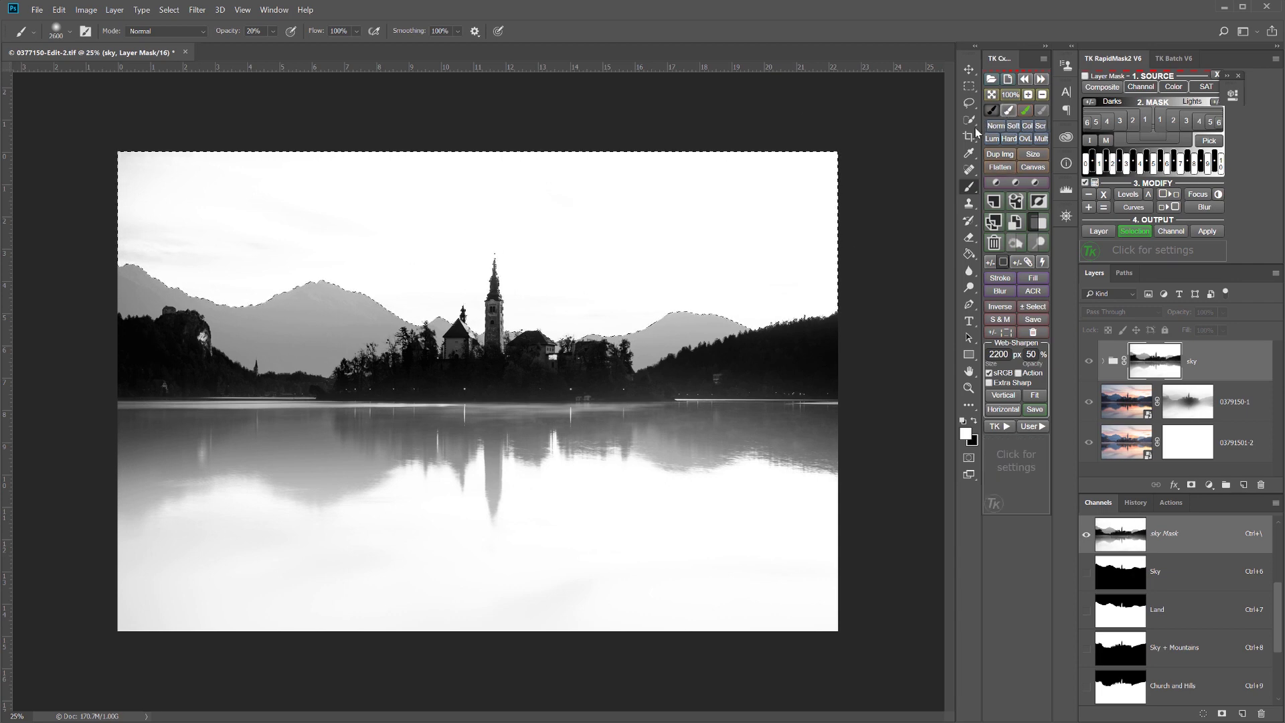
{"action": "key", "text": "0"}
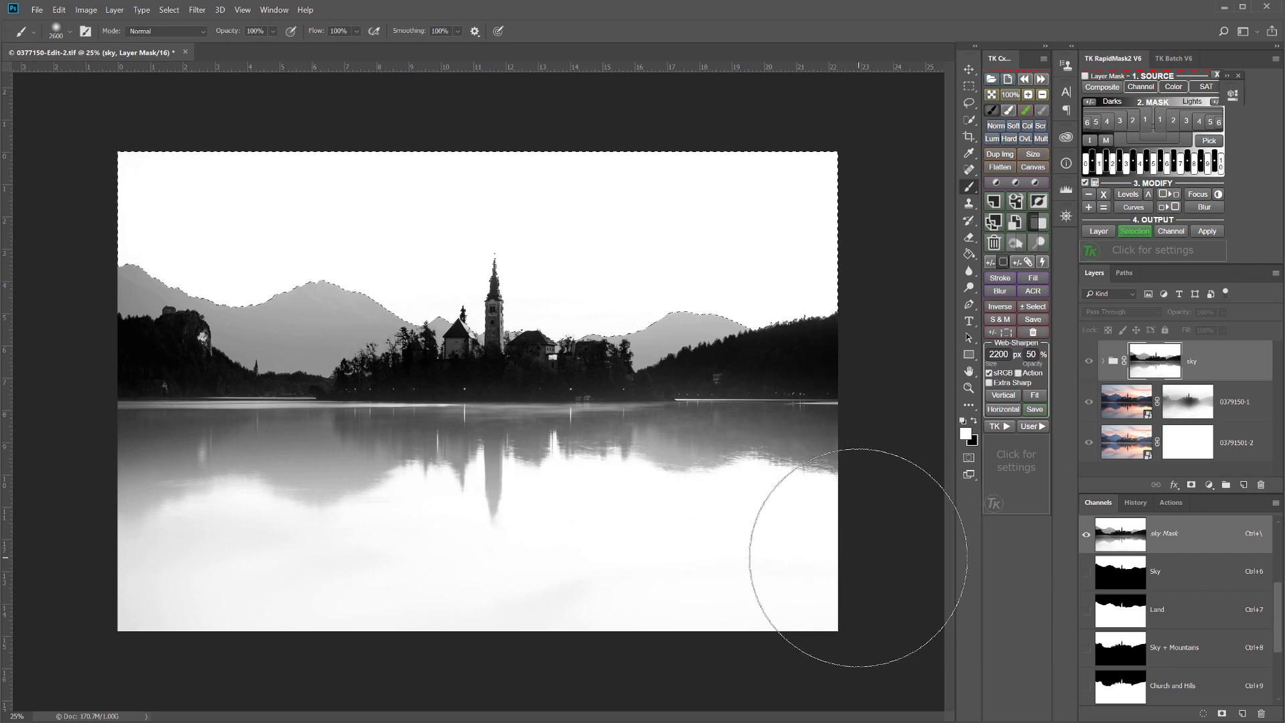
{"action": "key", "text": "ctrl+d"}
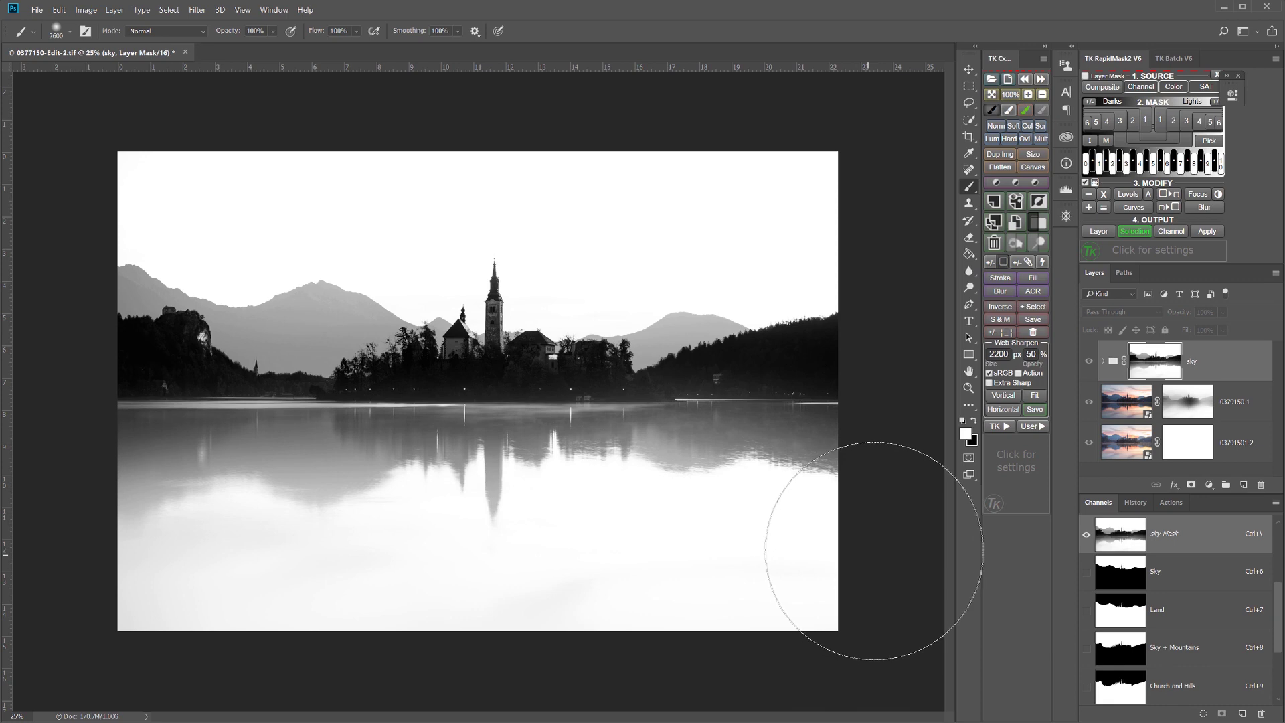
{"action": "left_click", "coordinate": [1161, 359], "text": "alt"}
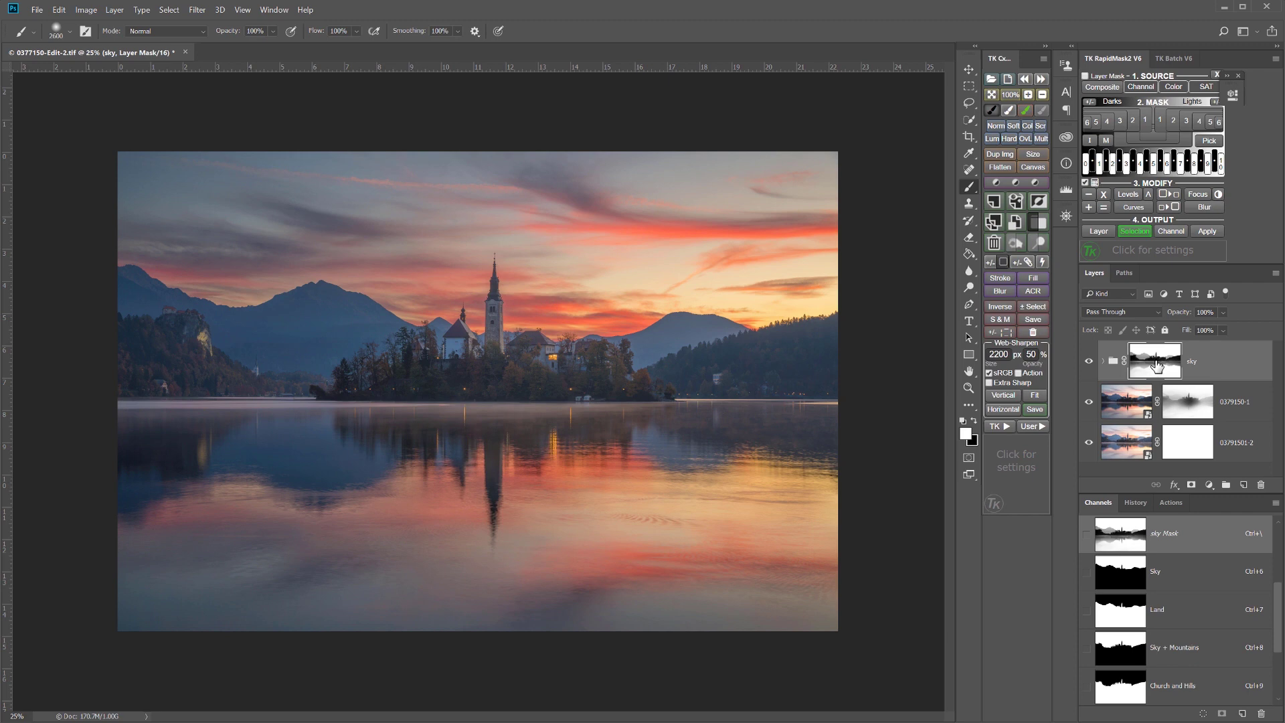
Compare the blend with and without the sky group's mask by repeatedly disabling and enabling it.
{"action": "left_click", "coordinate": [1157, 365], "text": "shift"}
{"action": "left_click", "coordinate": [1157, 365], "text": "shift"}
{"action": "left_click", "coordinate": [1157, 365], "text": "shift"}
{"action": "left_click", "coordinate": [1157, 365], "text": "shift"}
{"action": "left_click", "coordinate": [1157, 365], "text": "shift"}
{"action": "left_click", "coordinate": [1157, 365], "text": "shift"}
{"action": "left_click", "coordinate": [1157, 365], "text": "shift"}
{"action": "left_click", "coordinate": [1157, 366], "text": "shift"}
{"action": "left_click", "coordinate": [1156, 365], "text": "shift"}
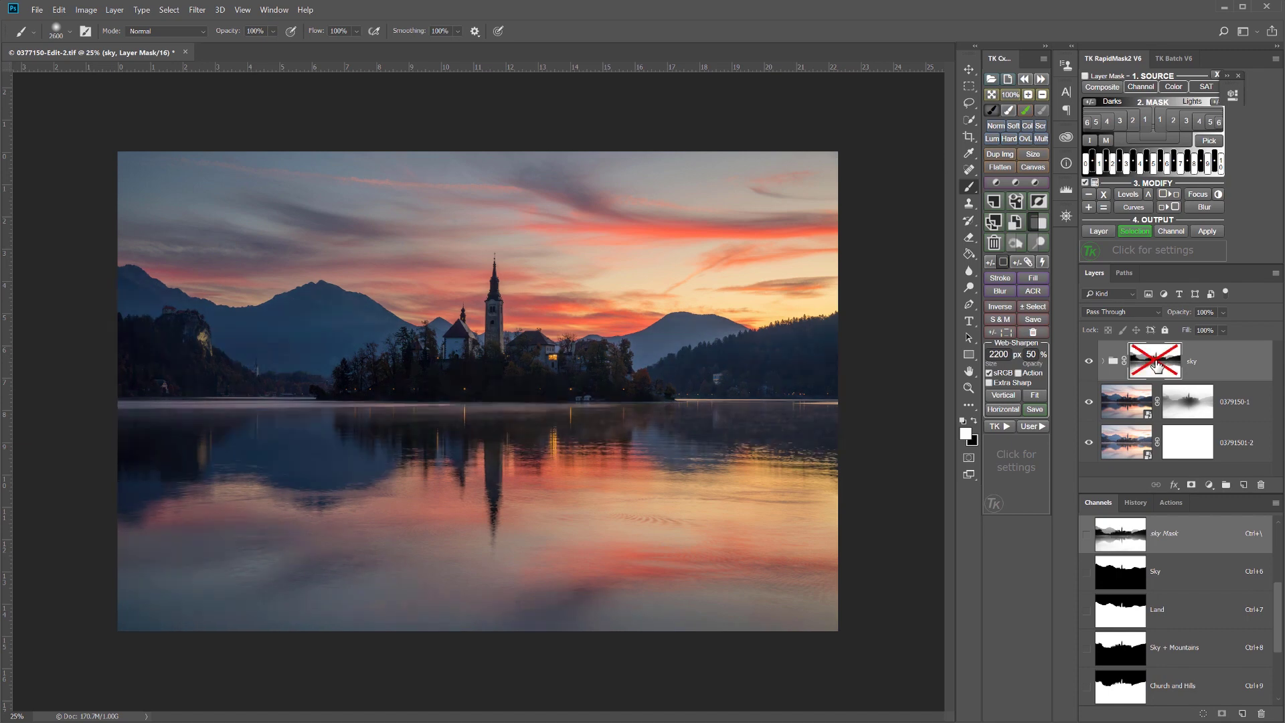